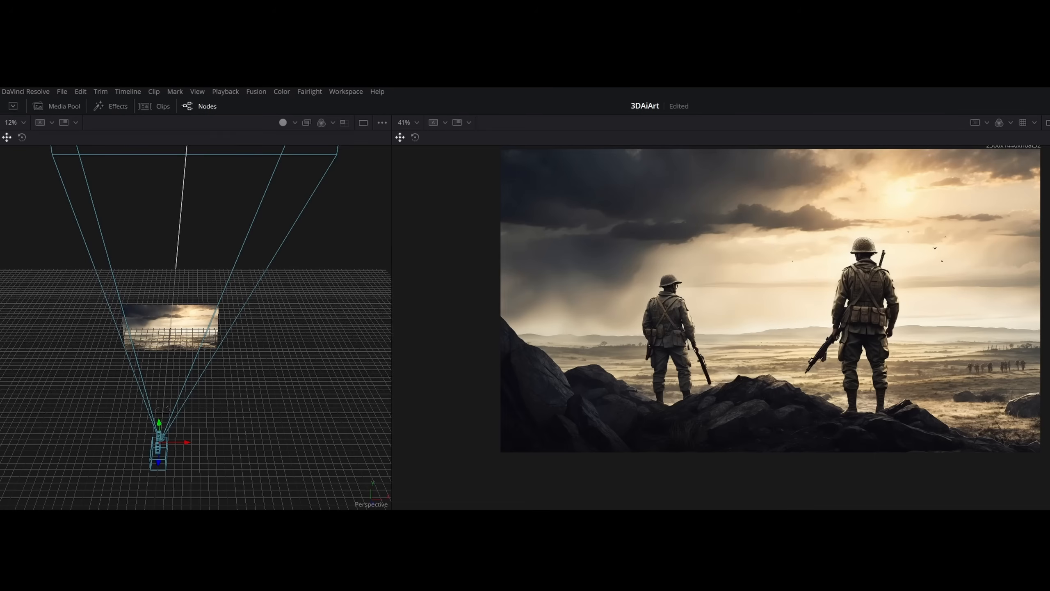
# Push the 3D camera forward along its Z axis toward the landscape image plane.
pyautogui.moveTo(154, 465); pyautogui.dragTo(160, 453)
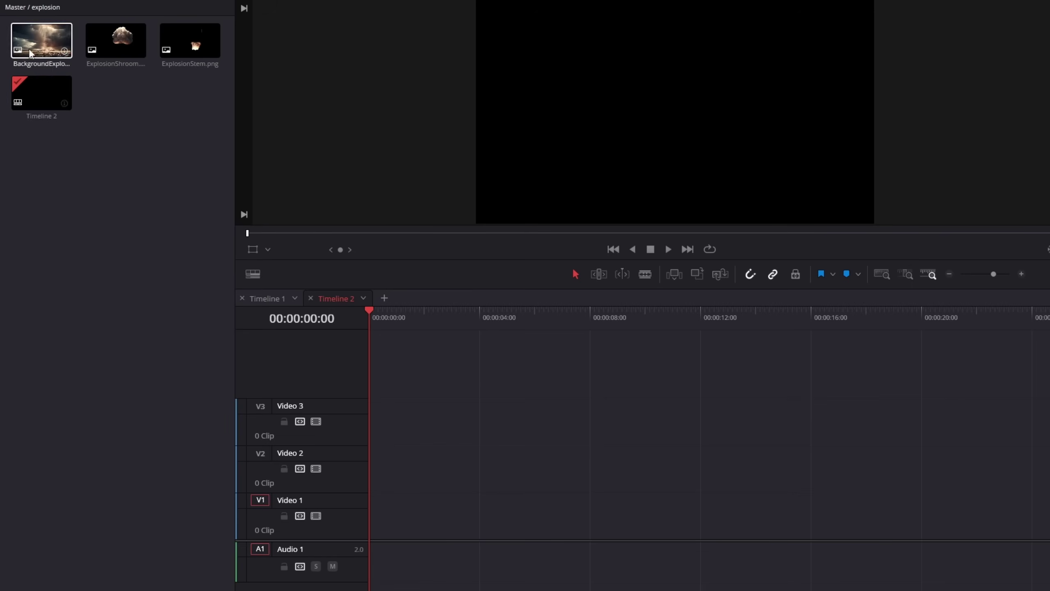
# Stack BackgroundExplosion on V1, ExplosionStem on V2 and ExplosionShroom on V3.
pyautogui.moveTo(42, 41)
pyautogui.mouseDown()
pyautogui.moveTo(381, 533)
pyautogui.moveTo(374, 525)
pyautogui.mouseUp()
pyautogui.moveTo(204, 50); pyautogui.dragTo(381, 468)
pyautogui.moveTo(115, 41)
pyautogui.mouseDown()
pyautogui.moveTo(394, 418)
pyautogui.moveTo(374, 419)
pyautogui.mouseUp()
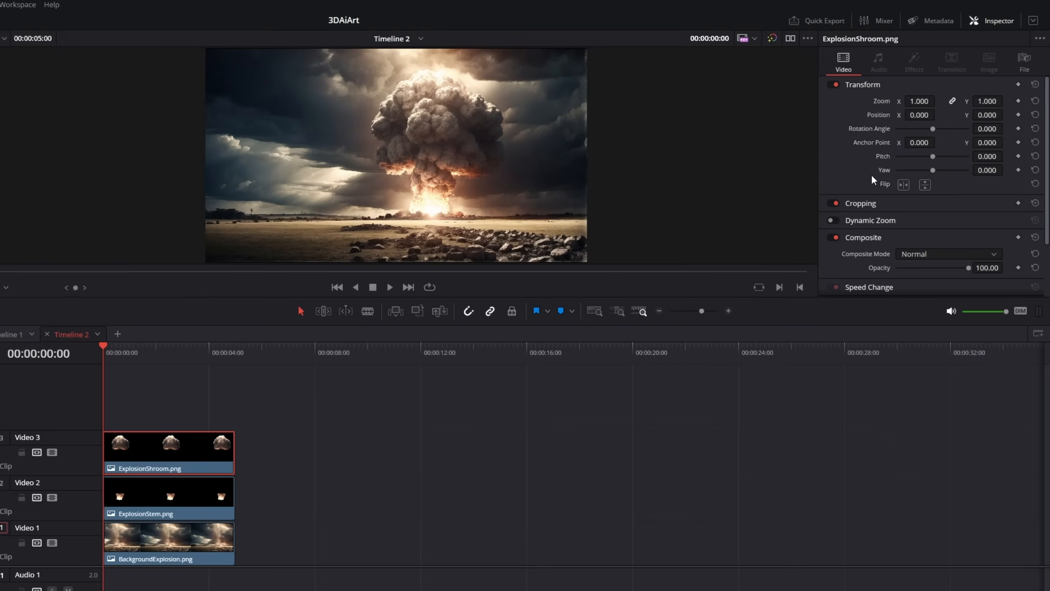
# Keyframe the mushroom cloud from frame 0 to 1.38 zoom and an up-left position at 5:00.
pyautogui.click(1018, 100)
pyautogui.moveTo(107, 352); pyautogui.dragTo(235, 352)
pyautogui.moveTo(919, 101); pyautogui.dragTo(932, 101)
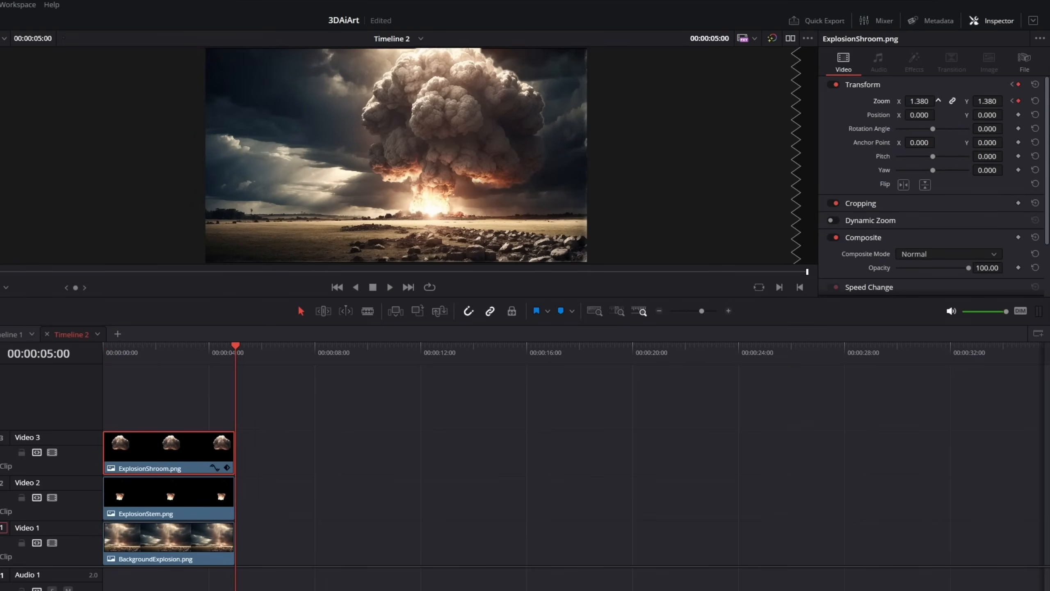
pyautogui.moveTo(236, 352); pyautogui.dragTo(104, 352)
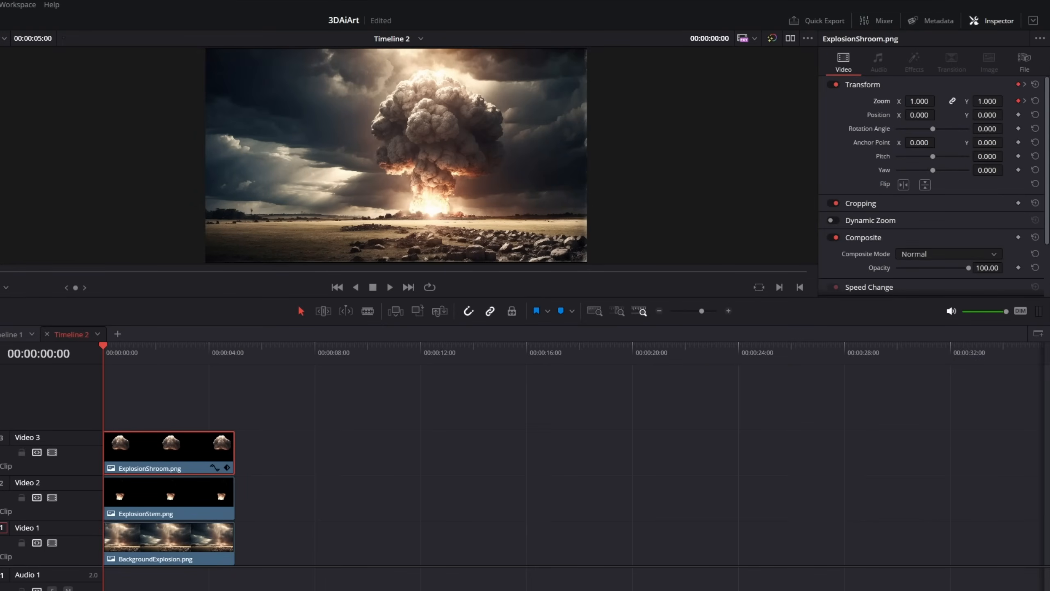
pyautogui.click(1018, 115)
pyautogui.click(236, 352)
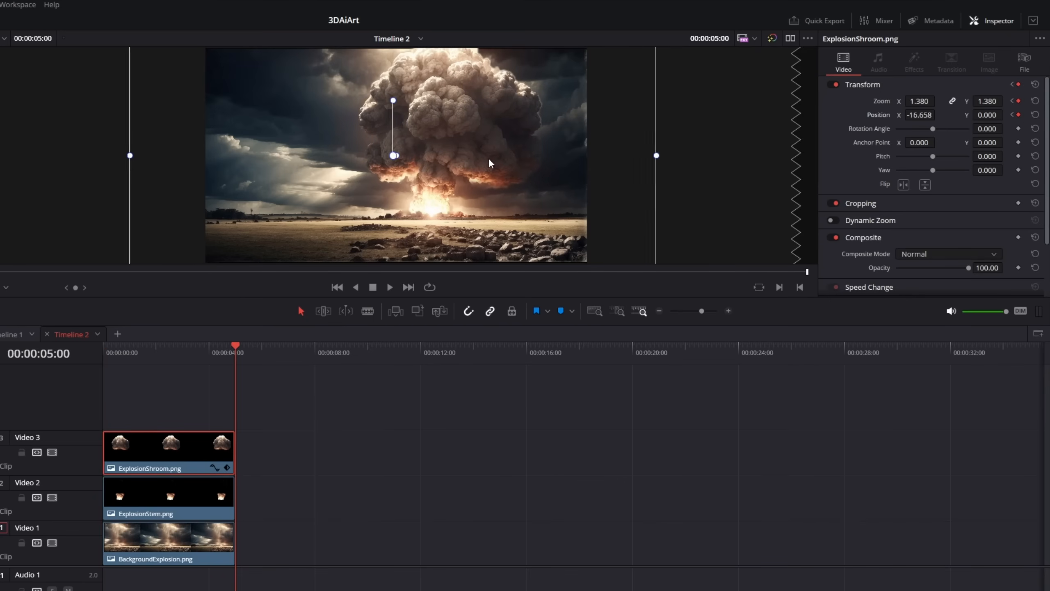
pyautogui.moveTo(484, 132); pyautogui.dragTo(480, 155)
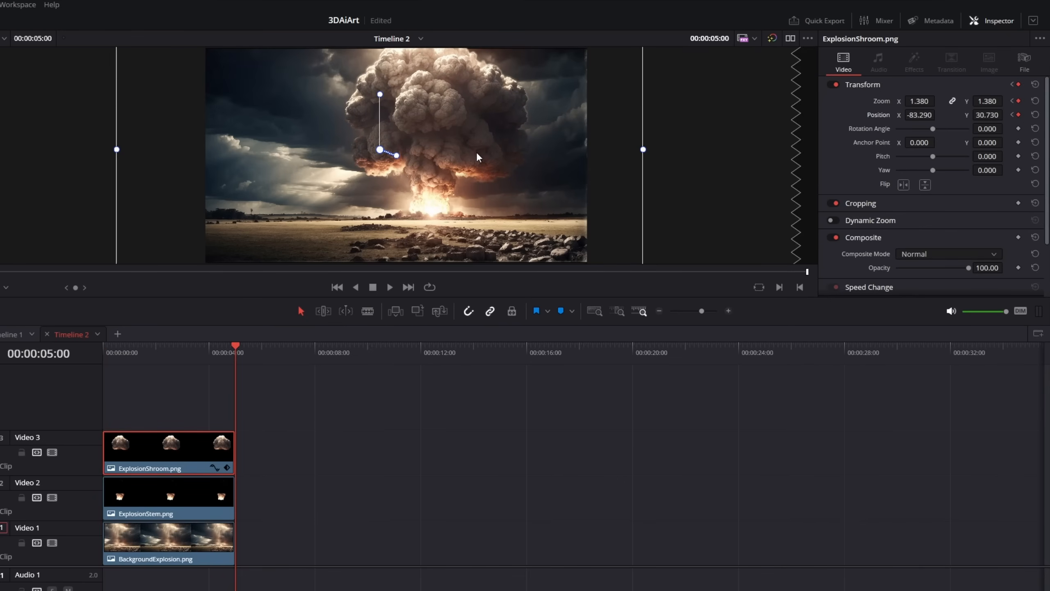
# Keyframe the ExplosionStem clip's zoom from its start value to 1.25 at 5:00.
pyautogui.click(166, 501)
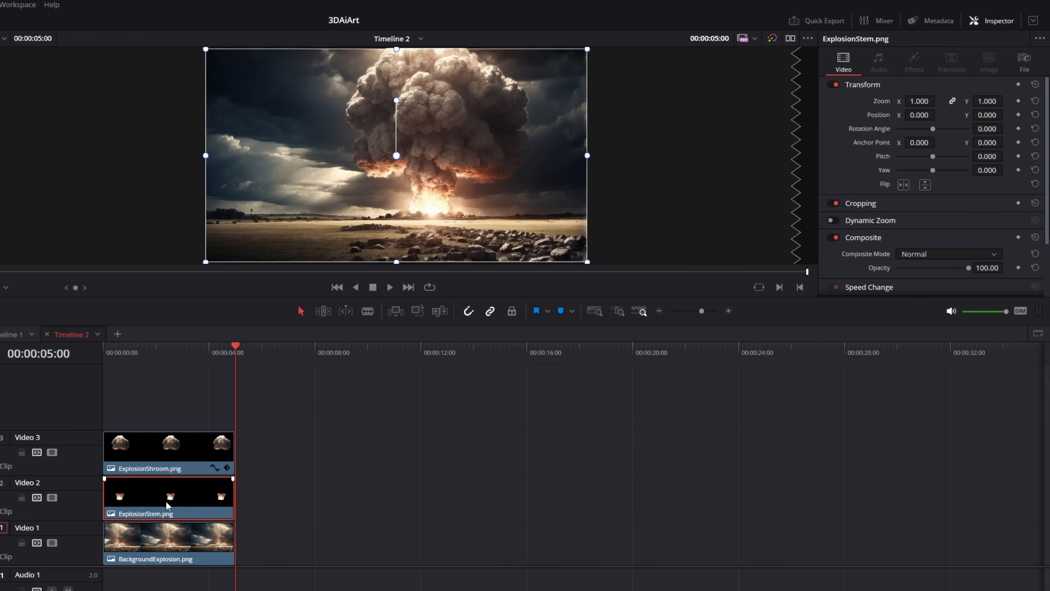
pyautogui.click(104, 353)
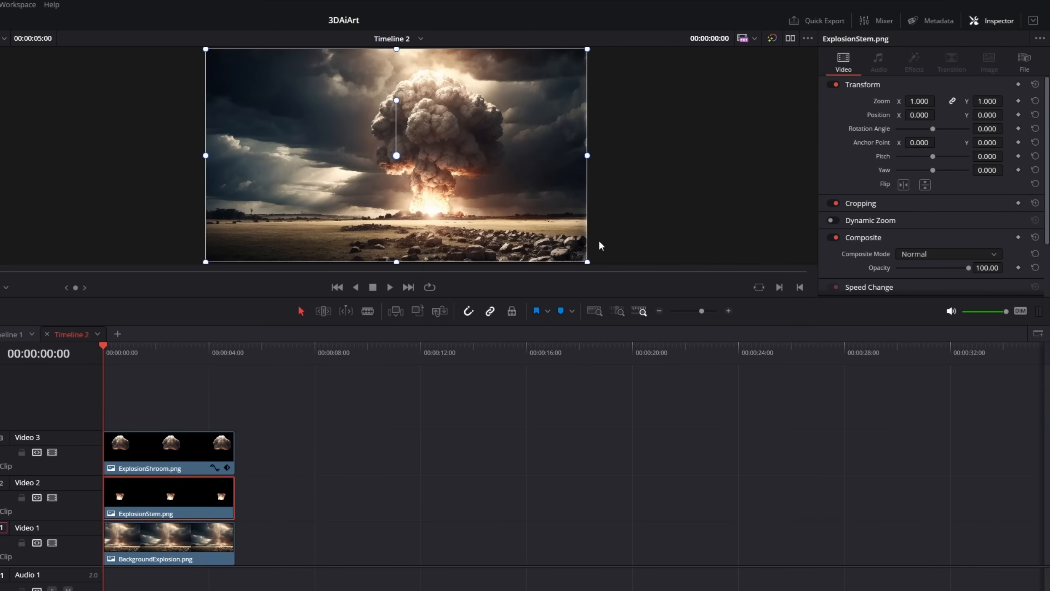
pyautogui.click(1018, 101)
pyautogui.click(236, 353)
pyautogui.moveTo(916, 101); pyautogui.dragTo(931, 102)
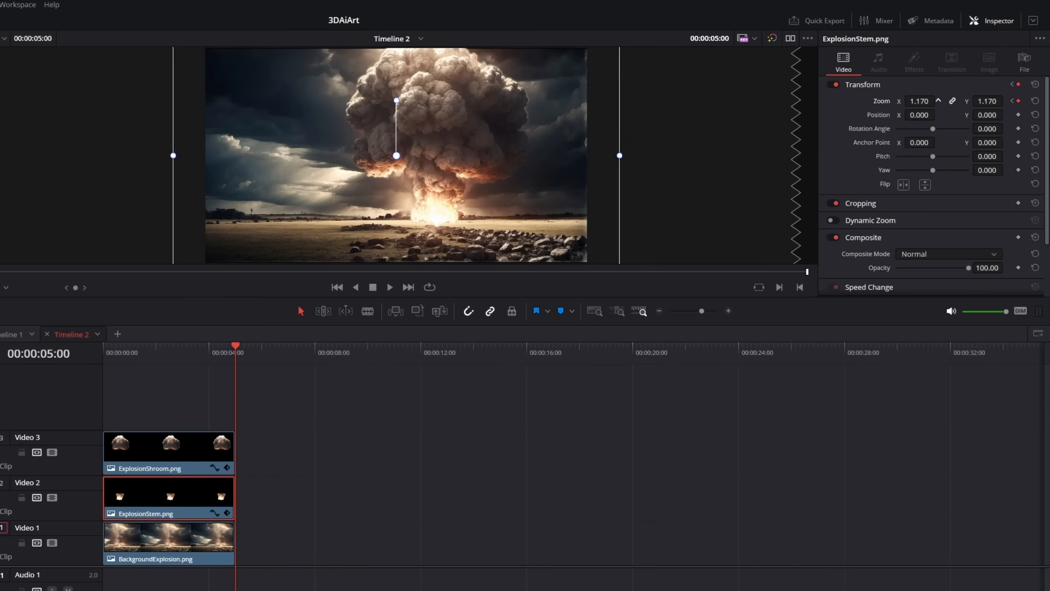
# Keyframe the stem's position so it shifts to line up with the cloud by 5:00.
pyautogui.click(214, 353)
pyautogui.moveTo(213, 359); pyautogui.dragTo(106, 359)
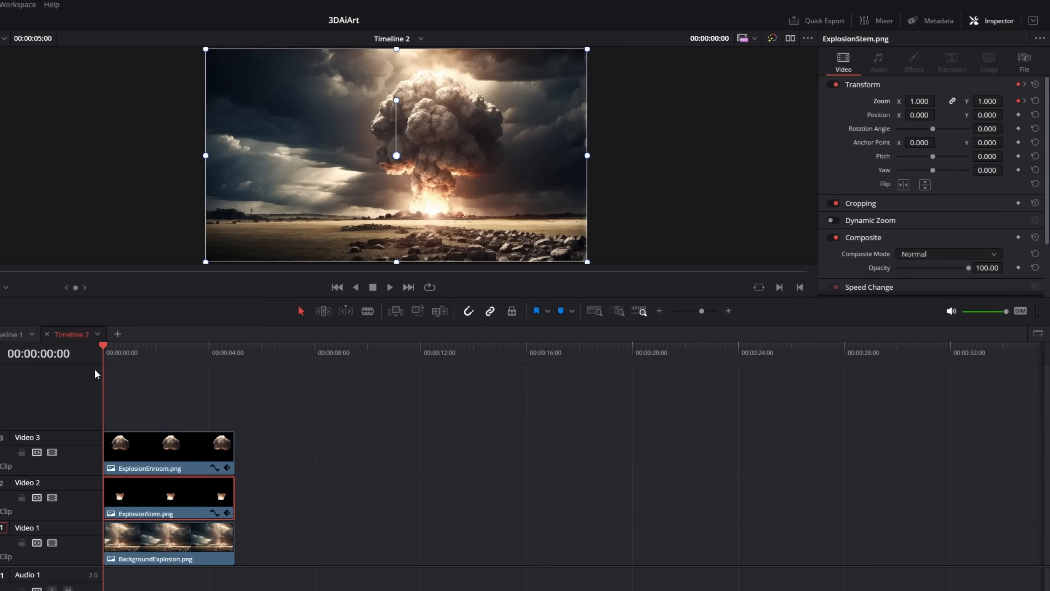
pyautogui.click(1019, 116)
pyautogui.click(236, 353)
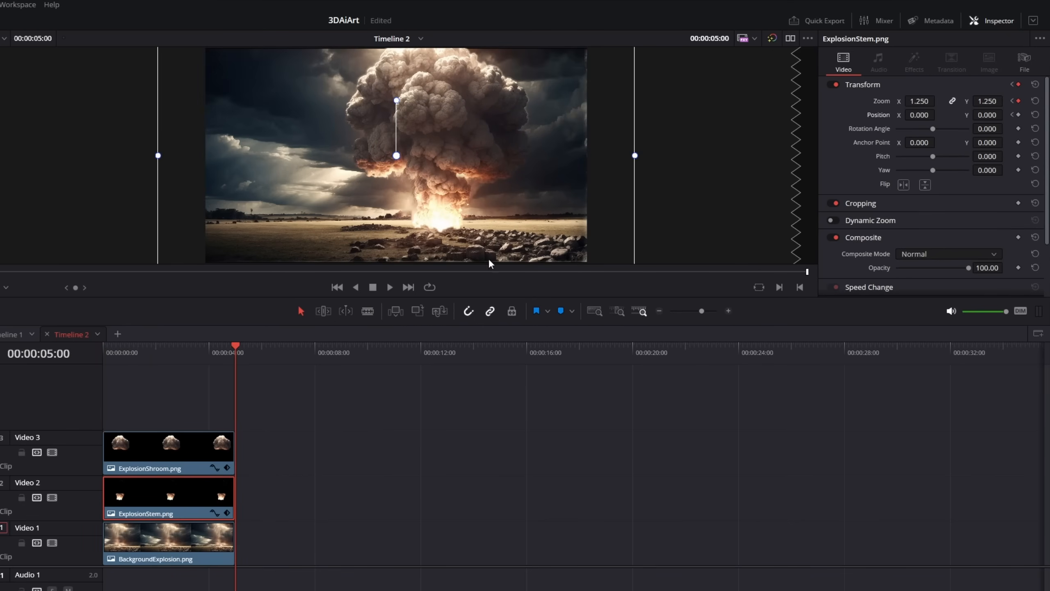
pyautogui.moveTo(427, 206); pyautogui.dragTo(450, 197)
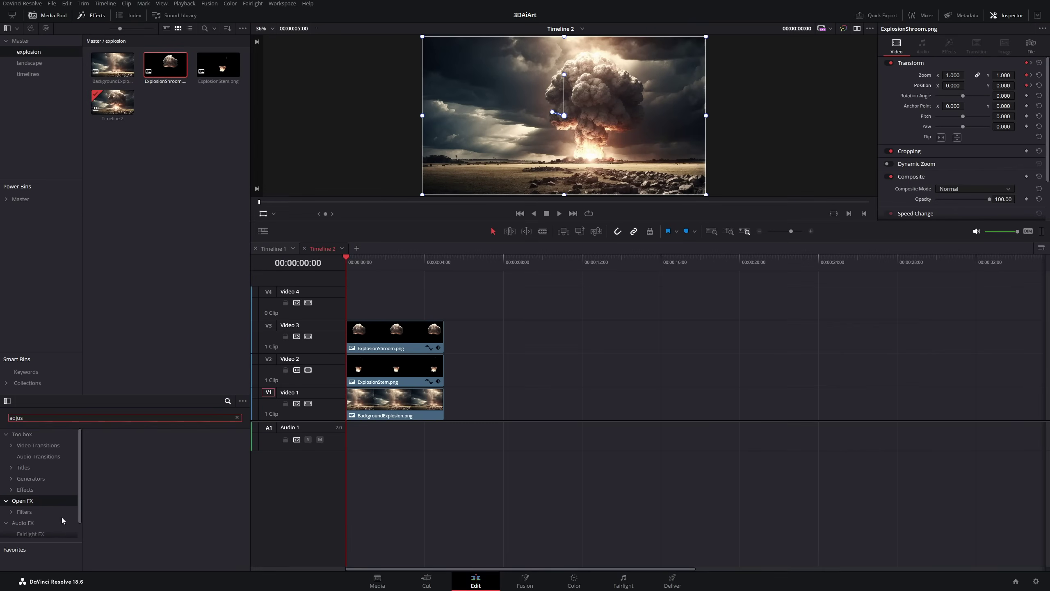
# Place an Adjustment Clip on V4 over the explosion and scale the shot up slightly.
pyautogui.click(25, 489)
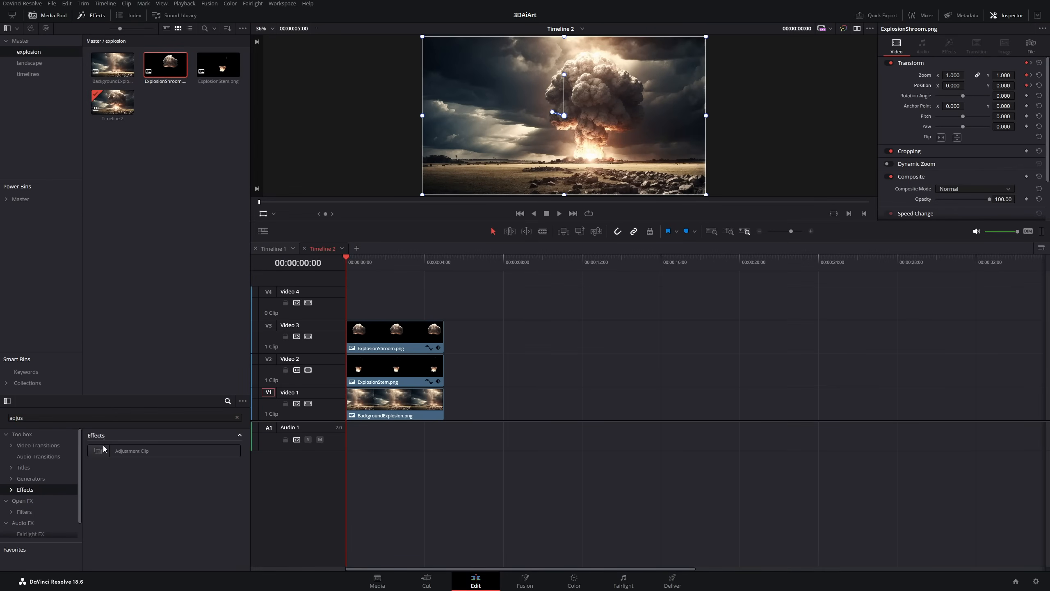
pyautogui.moveTo(131, 451); pyautogui.dragTo(348, 307)
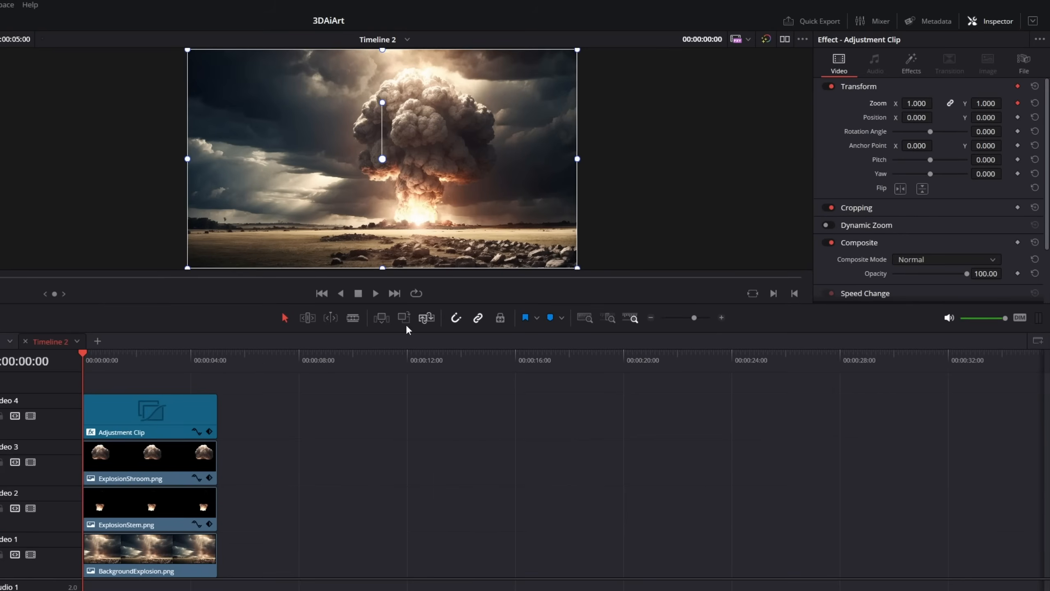
pyautogui.click(215, 364)
pyautogui.moveTo(918, 103); pyautogui.dragTo(920, 113)
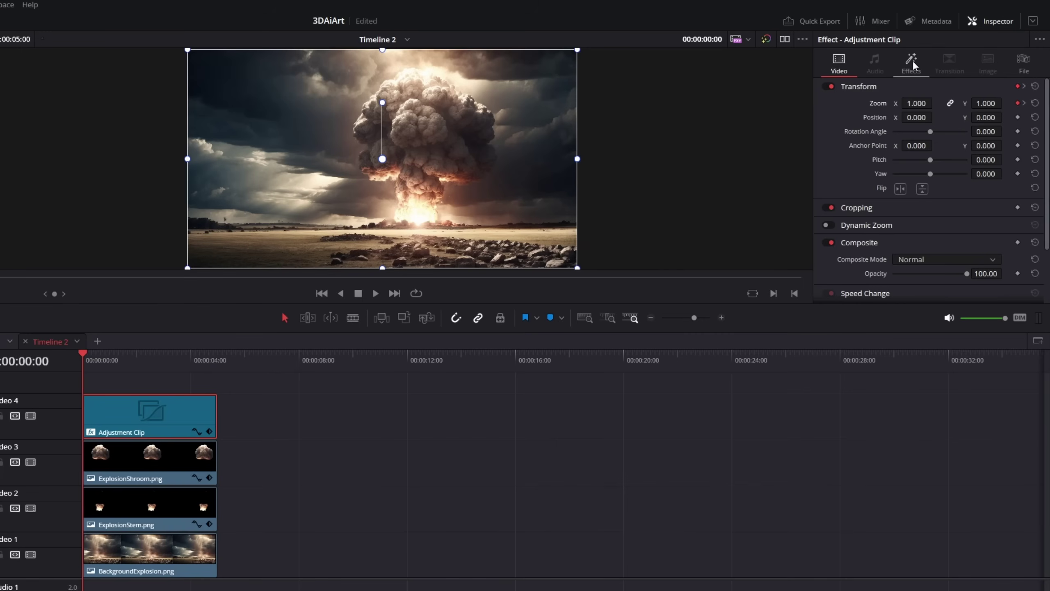
# Keyframe the Camera Shake Motion Scale down to 0 at 5:00 so the shake fades out.
pyautogui.click(913, 64)
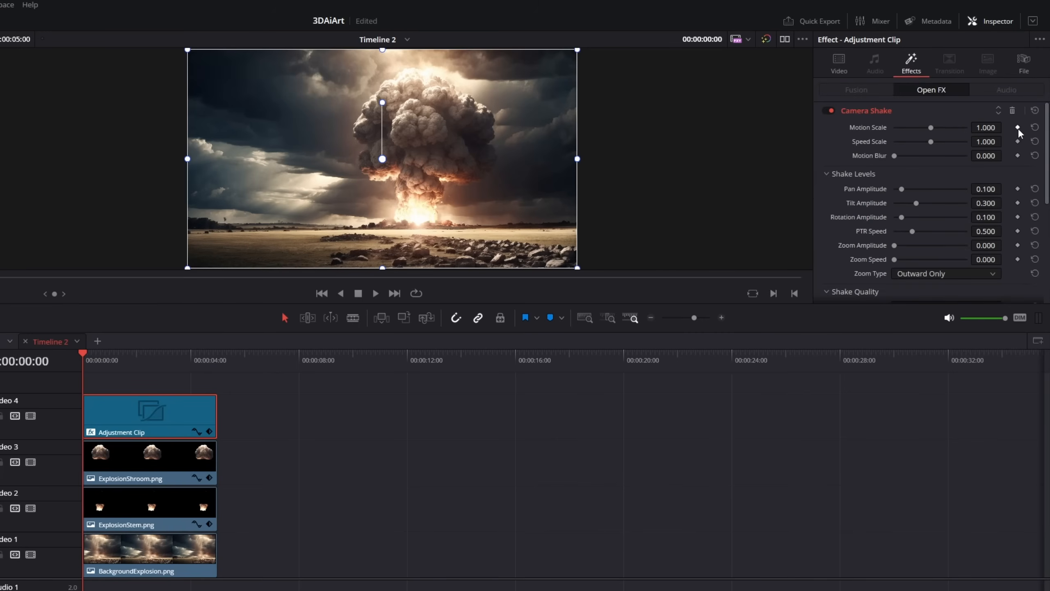
pyautogui.moveTo(85, 359); pyautogui.dragTo(218, 360)
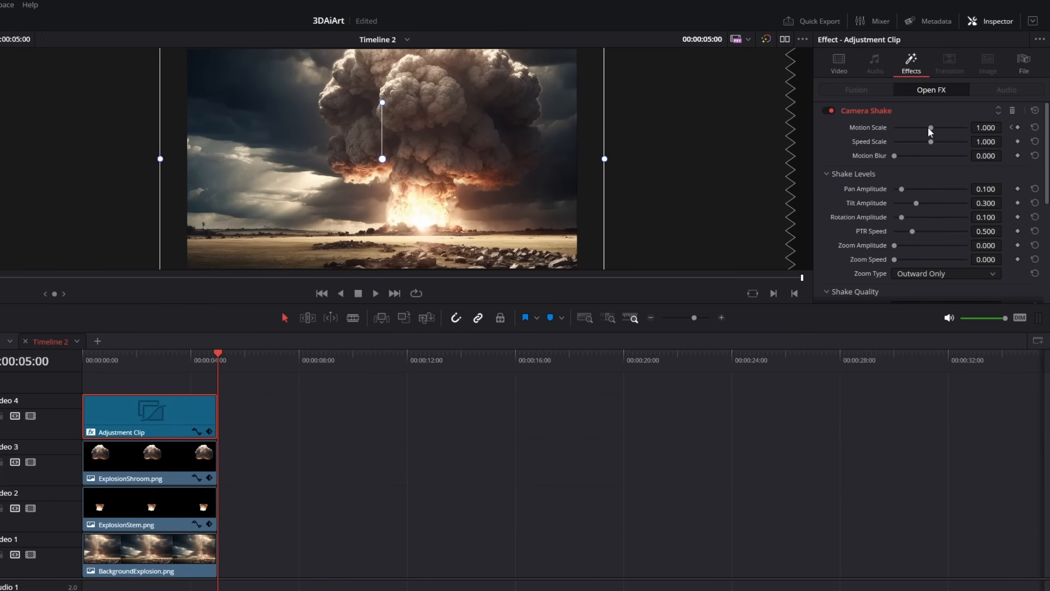
pyautogui.moveTo(930, 128); pyautogui.dragTo(894, 128)
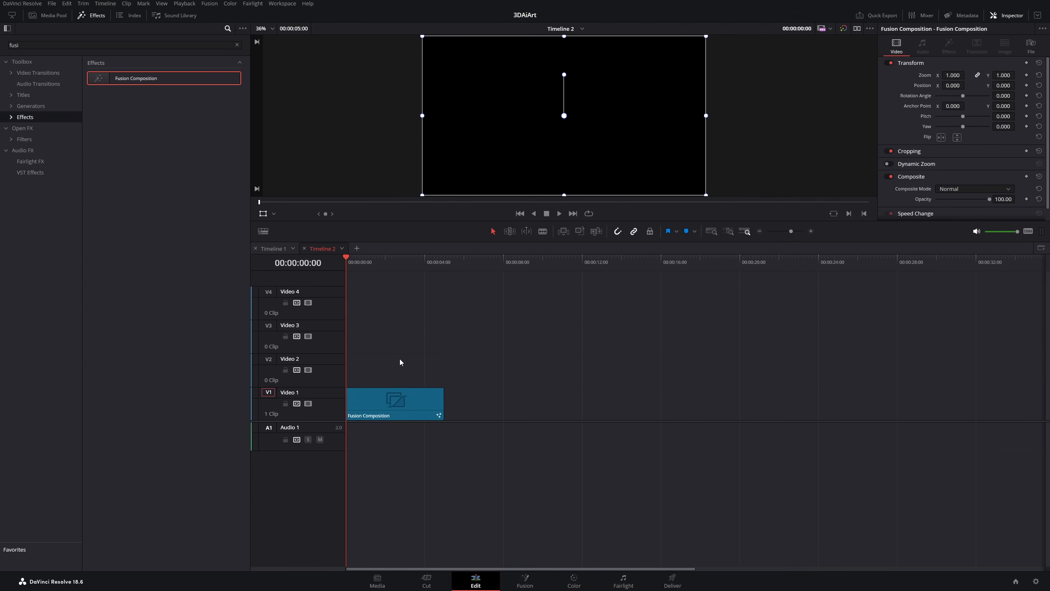
# Bring Background.psd, the three soldier/landscape images and Birds2.psd in as MediaIn nodes.
pyautogui.click(526, 581)
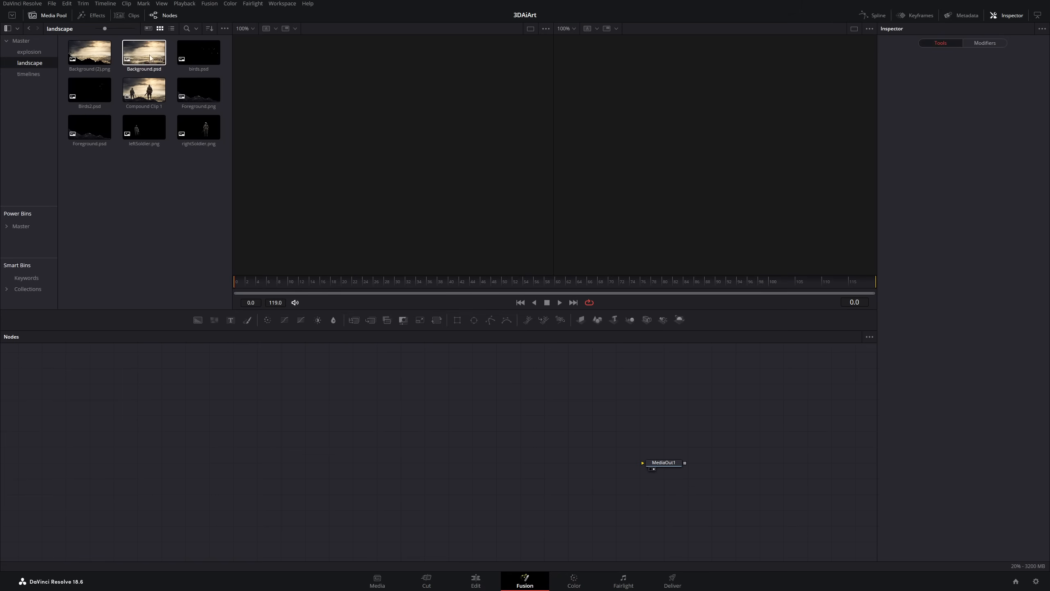
pyautogui.moveTo(143, 53); pyautogui.dragTo(371, 379)
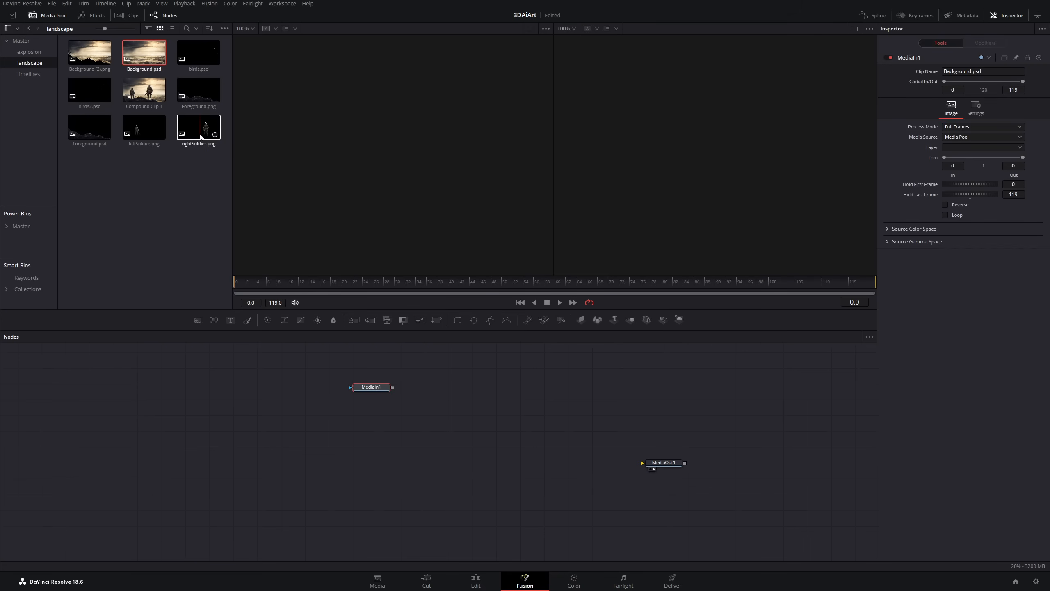
pyautogui.moveTo(199, 92); pyautogui.dragTo(331, 501)
pyautogui.moveTo(199, 130); pyautogui.dragTo(330, 514)
pyautogui.moveTo(143, 130)
pyautogui.mouseDown()
pyautogui.moveTo(324, 542)
pyautogui.moveTo(329, 528)
pyautogui.mouseUp()
pyautogui.moveTo(90, 92); pyautogui.dragTo(328, 450)
pyautogui.moveTo(371, 383); pyautogui.dragTo(328, 406)
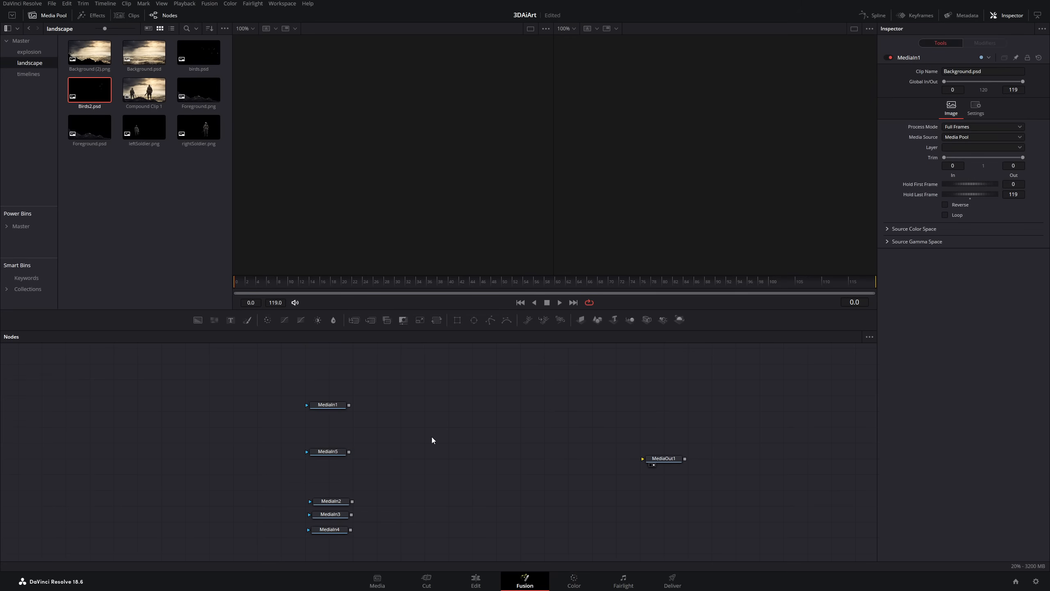
# Add an Image Plane 3D node and paste copies to get three image planes.
pyautogui.hotkey('shift', 'space')
pyautogui.write('imag')
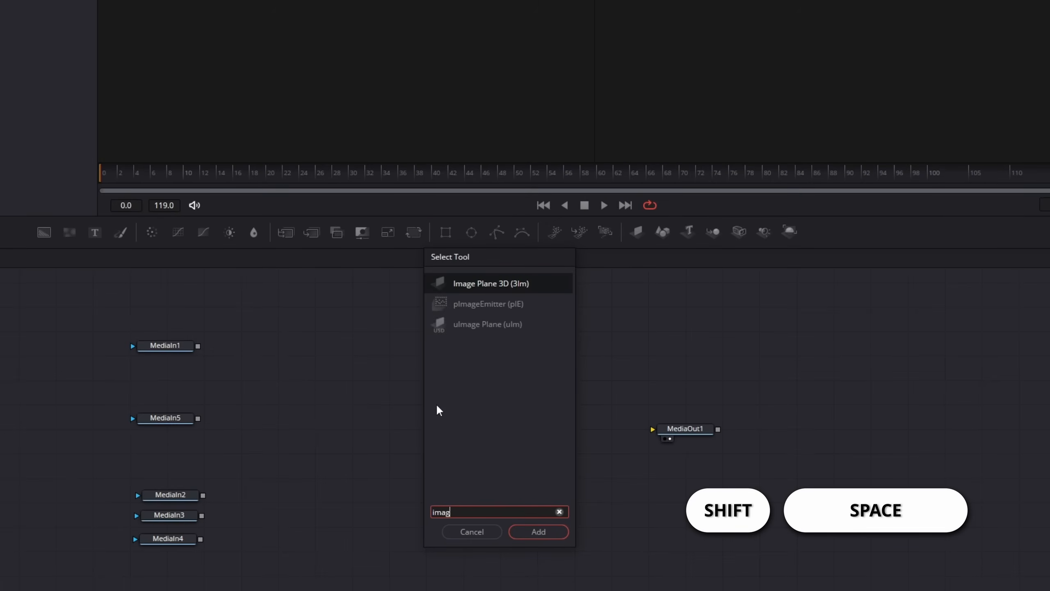
pyautogui.write('e')
pyautogui.click(540, 533)
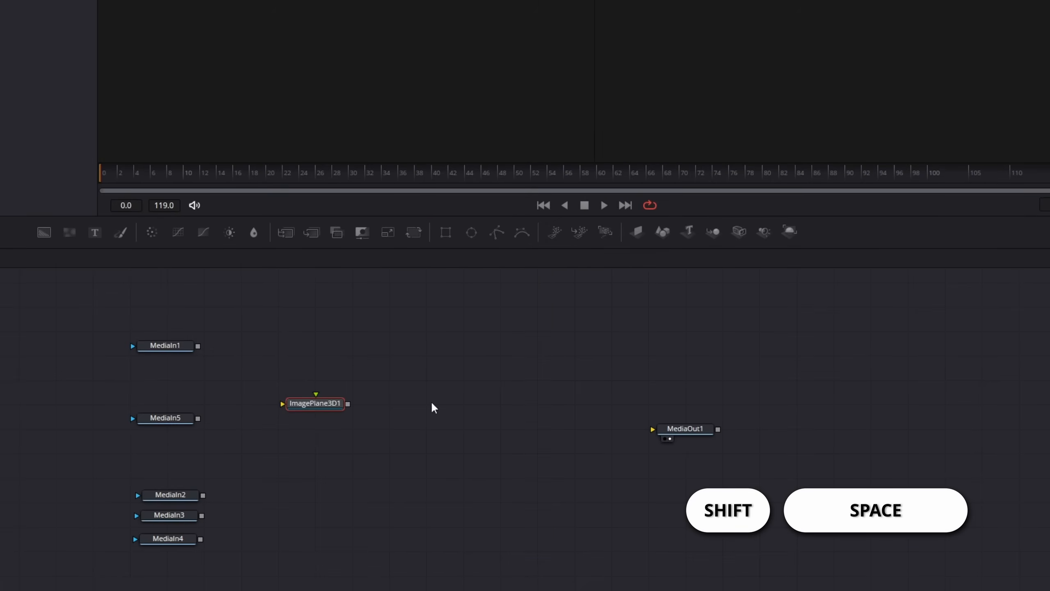
pyautogui.hotkey('ctrl', 'c')
pyautogui.hotkey('ctrl', 'v')
pyautogui.hotkey('ctrl', 'v')
# Add a Merge 3D node and wire the image planes into it.
pyautogui.hotkey('shift', 'space')
pyautogui.write('merge')
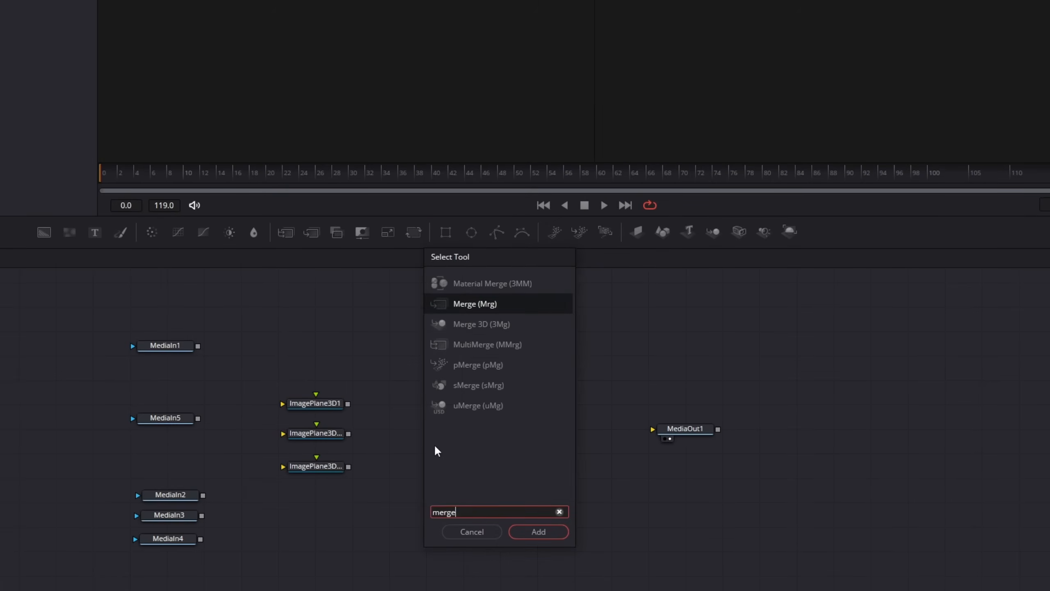
pyautogui.click(482, 325)
pyautogui.click(542, 533)
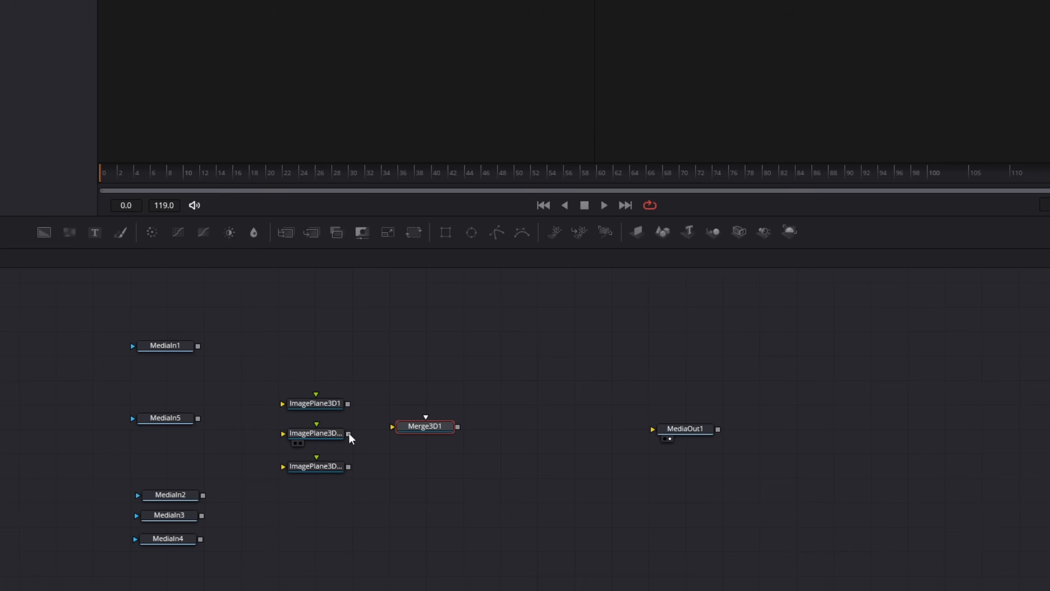
pyautogui.moveTo(349, 434); pyautogui.dragTo(425, 420)
pyautogui.moveTo(348, 467); pyautogui.dragTo(425, 435)
# Add a Renderer 3D beside the merge and feed the Merge3D output into it.
pyautogui.hotkey('shift', 'space')
pyautogui.write('render')
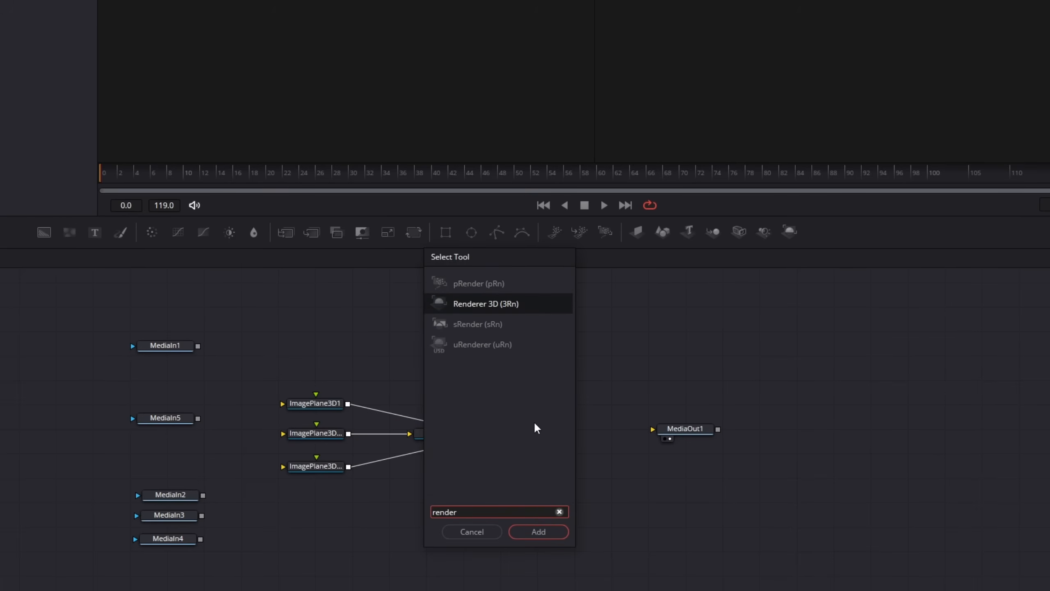
pyautogui.click(538, 532)
pyautogui.moveTo(525, 437); pyautogui.dragTo(555, 433)
pyautogui.moveTo(474, 433); pyautogui.dragTo(652, 429)
pyautogui.hotkey('shift', 'space')
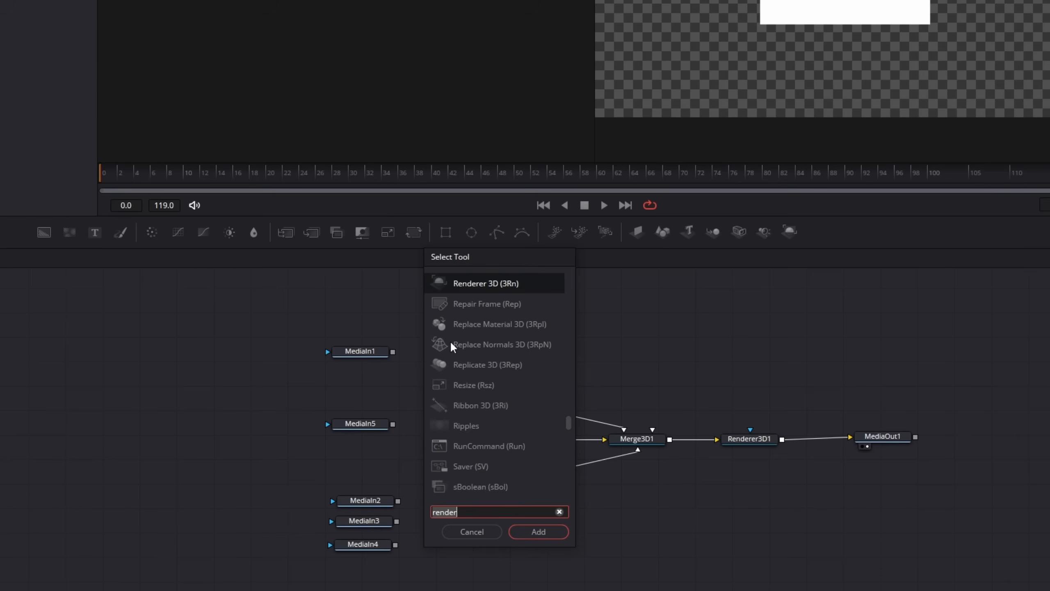
pyautogui.write('camera')
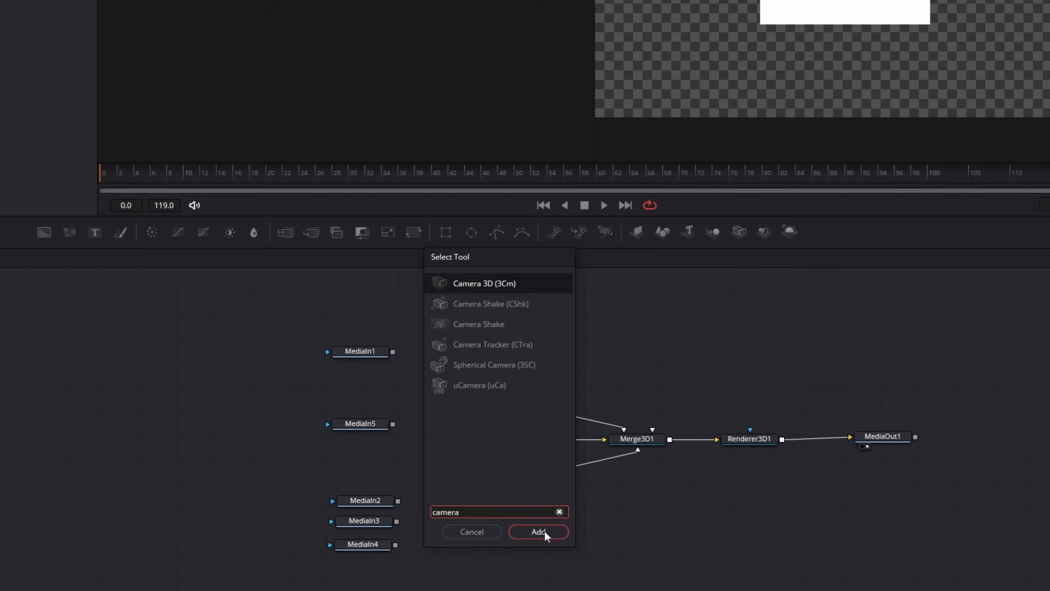
# Add a Camera 3D wired to the image planes and feed MediaIn1 and MediaIn5 into two planes.
pyautogui.click(538, 532)
pyautogui.moveTo(401, 291)
pyautogui.mouseDown()
pyautogui.moveTo(478, 408)
pyautogui.moveTo(478, 439)
pyautogui.mouseUp()
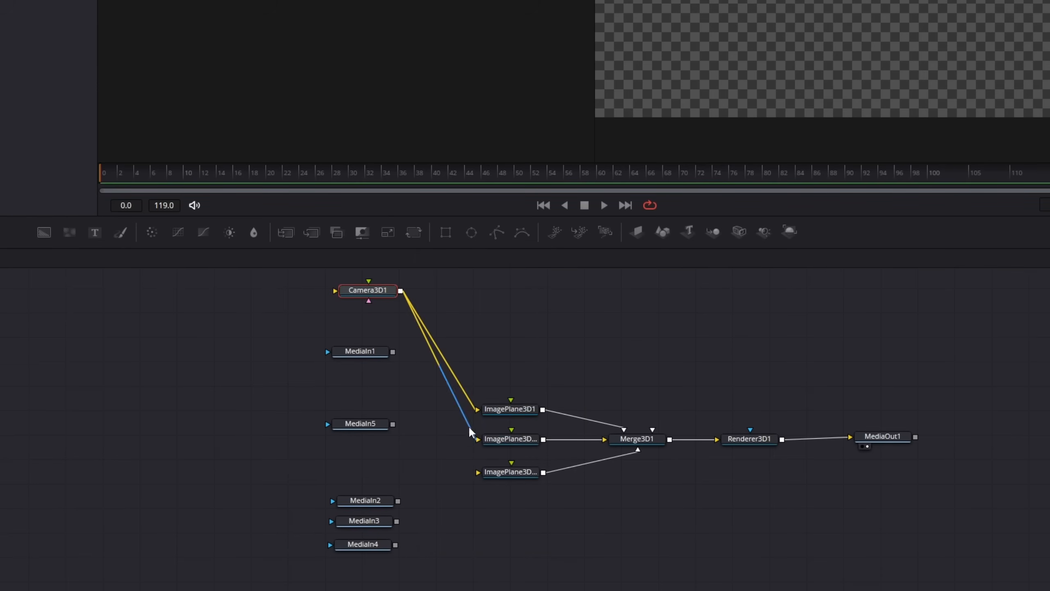
pyautogui.moveTo(400, 291); pyautogui.dragTo(477, 472)
pyautogui.moveTo(393, 352); pyautogui.dragTo(511, 411)
pyautogui.moveTo(393, 424)
pyautogui.mouseDown()
pyautogui.moveTo(512, 455)
pyautogui.moveTo(510, 427)
pyautogui.mouseUp()
# Combine MediaIn2, MediaIn3 and MediaIn4 through a MultiMerge into the third image plane.
pyautogui.hotkey('shift', 'space')
pyautogui.write('camera')
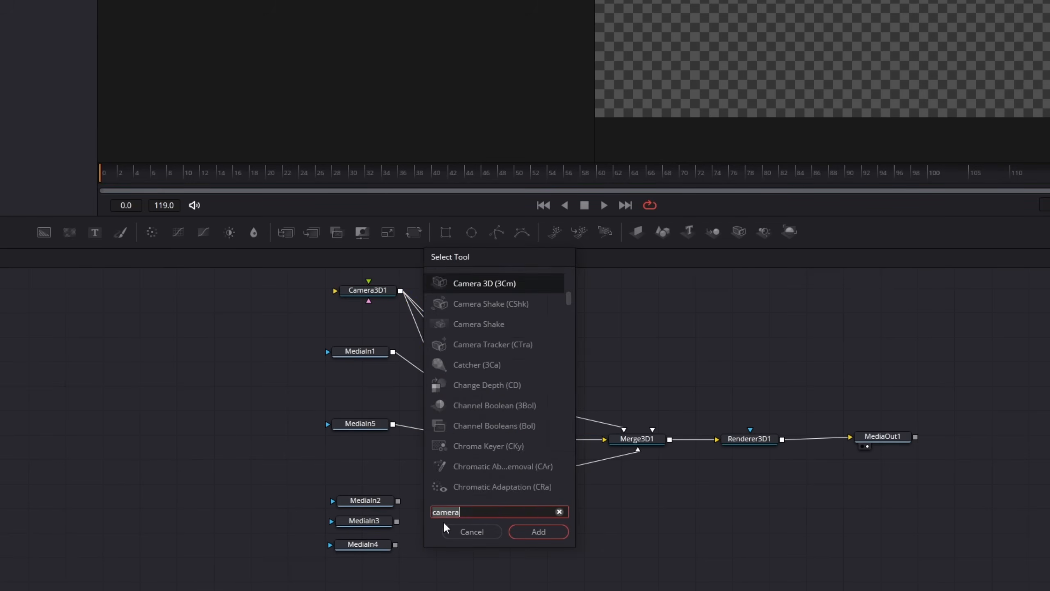
pyautogui.write('mergMultiMerge')
pyautogui.click(539, 531)
pyautogui.moveTo(398, 500); pyautogui.dragTo(451, 514)
pyautogui.moveTo(396, 521)
pyautogui.mouseDown()
pyautogui.moveTo(464, 525)
pyautogui.moveTo(509, 472)
pyautogui.mouseUp()
pyautogui.moveTo(320, 490); pyautogui.dragTo(501, 558)
pyautogui.moveTo(465, 519); pyautogui.dragTo(345, 484)
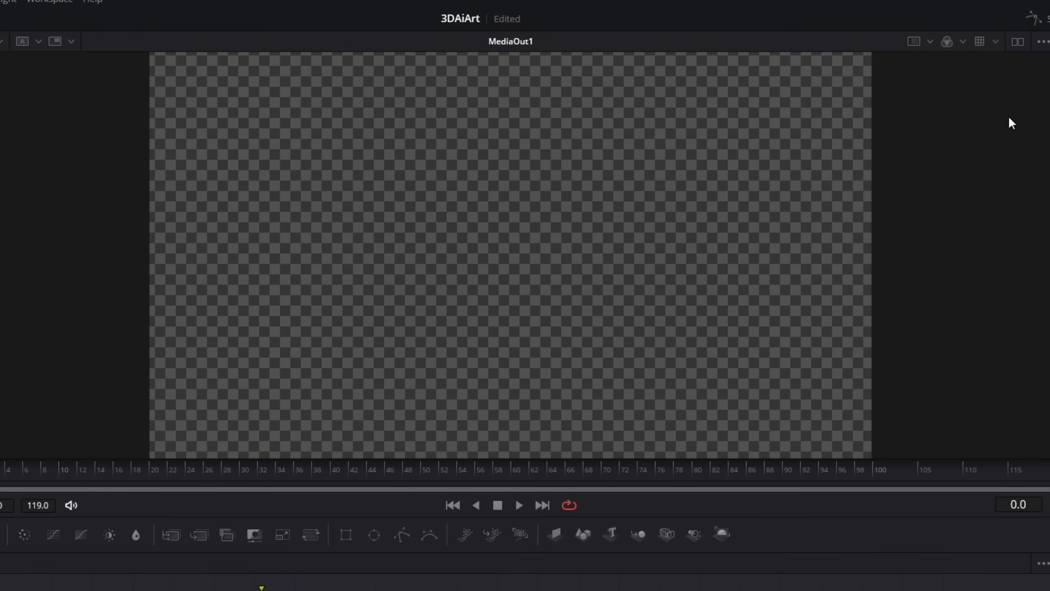
# Show Merge3D1 in a second viewer beside the output and close the Media Pool.
pyautogui.click(1016, 44)
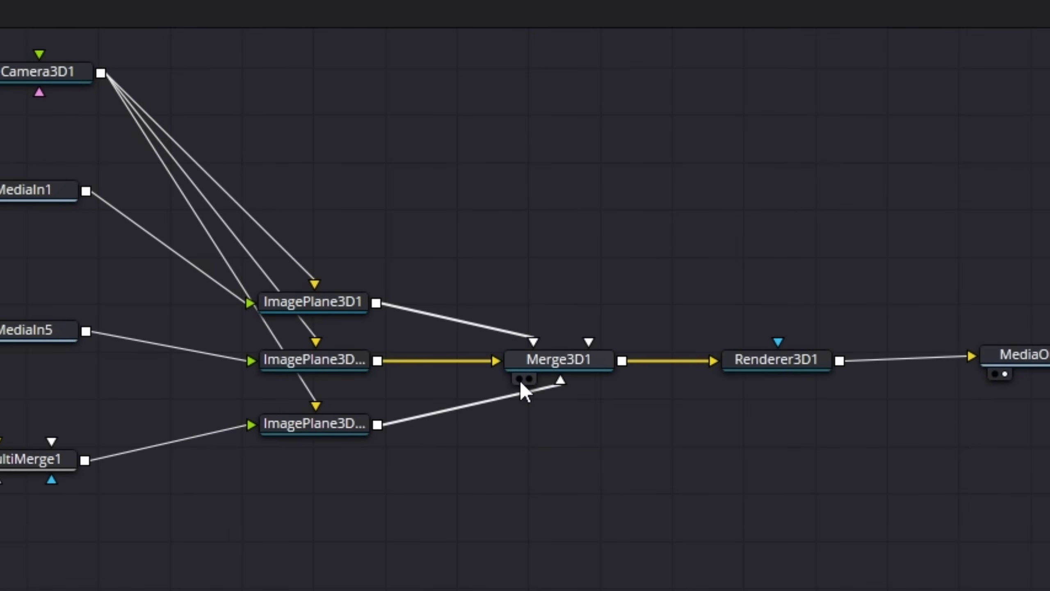
pyautogui.click(524, 383)
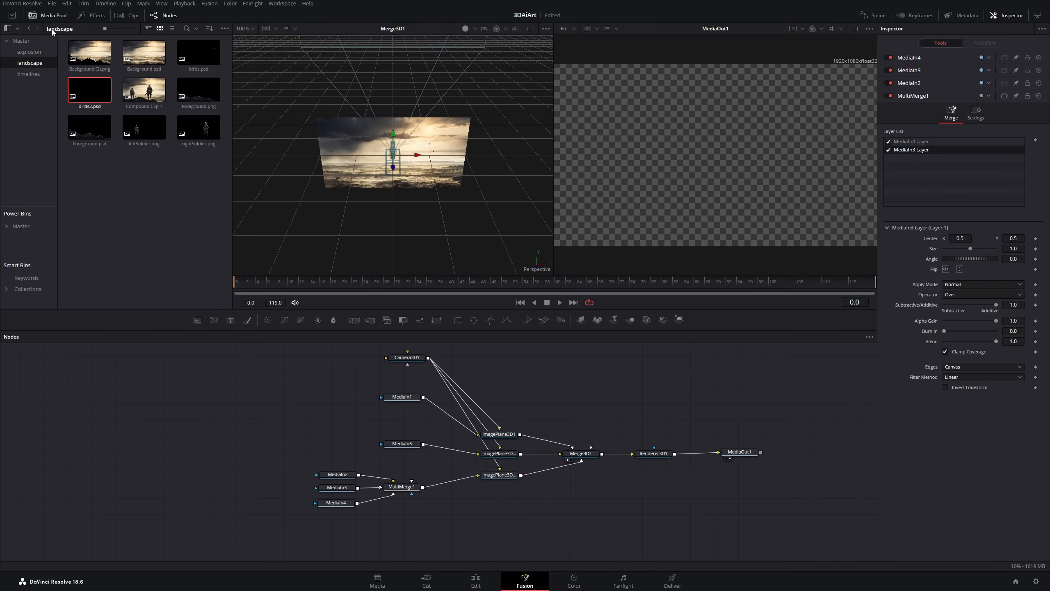
pyautogui.click(46, 18)
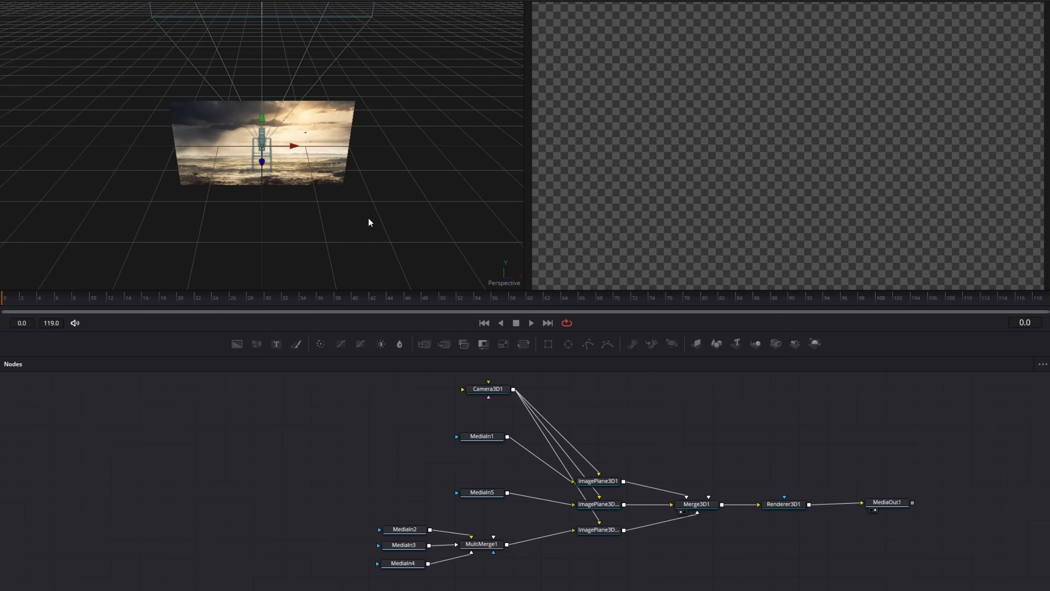
# Select Camera3D1 and pull it back along Z away from the image planes.
pyautogui.moveTo(429, 441); pyautogui.dragTo(448, 533)
pyautogui.click(506, 488)
pyautogui.moveTo(264, 162)
pyautogui.mouseDown()
pyautogui.moveTo(264, 189)
pyautogui.moveTo(230, 180)
pyautogui.mouseUp()
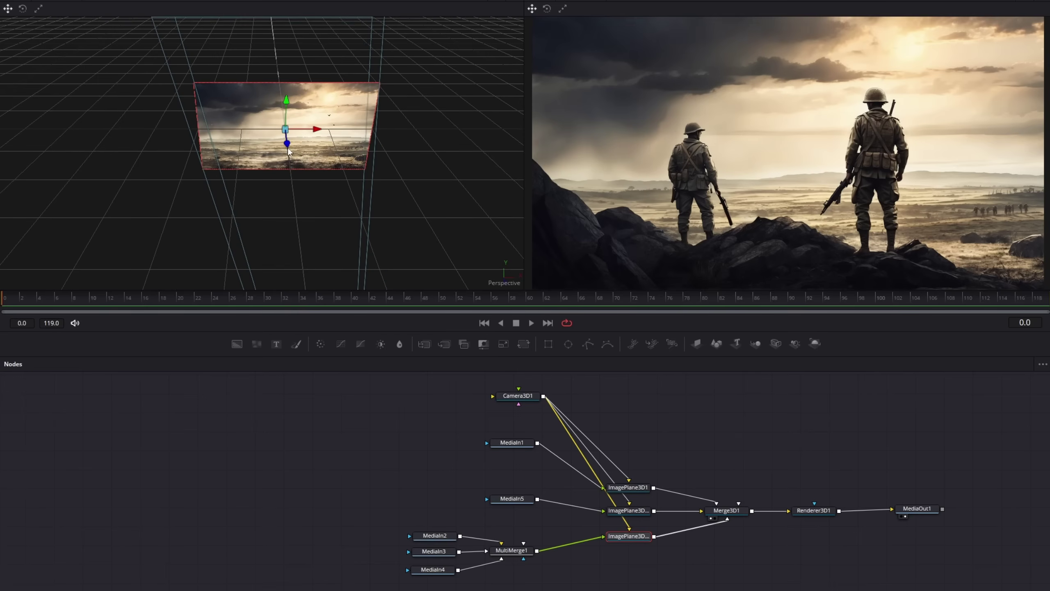
# Move the soldiers image plane forward toward the camera and reduce its scale slightly.
pyautogui.moveTo(288, 146); pyautogui.dragTo(297, 212)
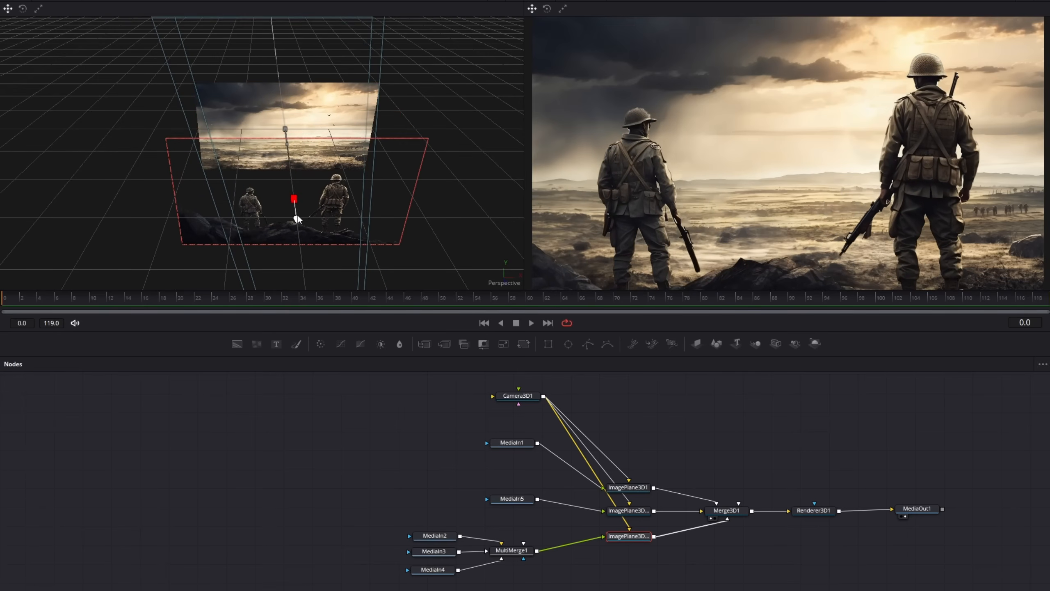
pyautogui.scroll(-5, 297, 218)
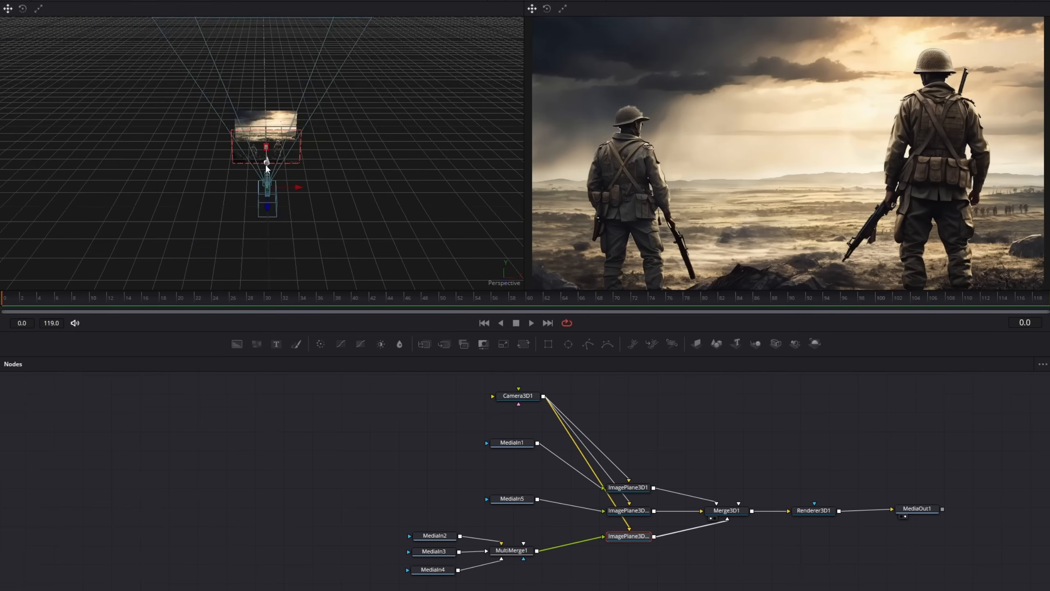
pyautogui.moveTo(267, 166); pyautogui.dragTo(268, 174)
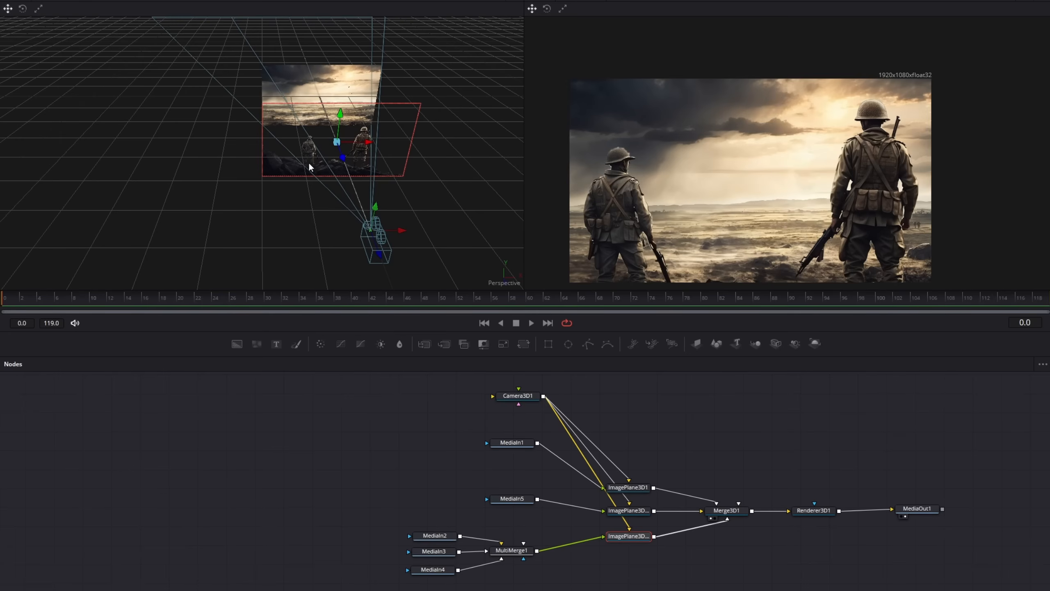
pyautogui.click(966, 62)
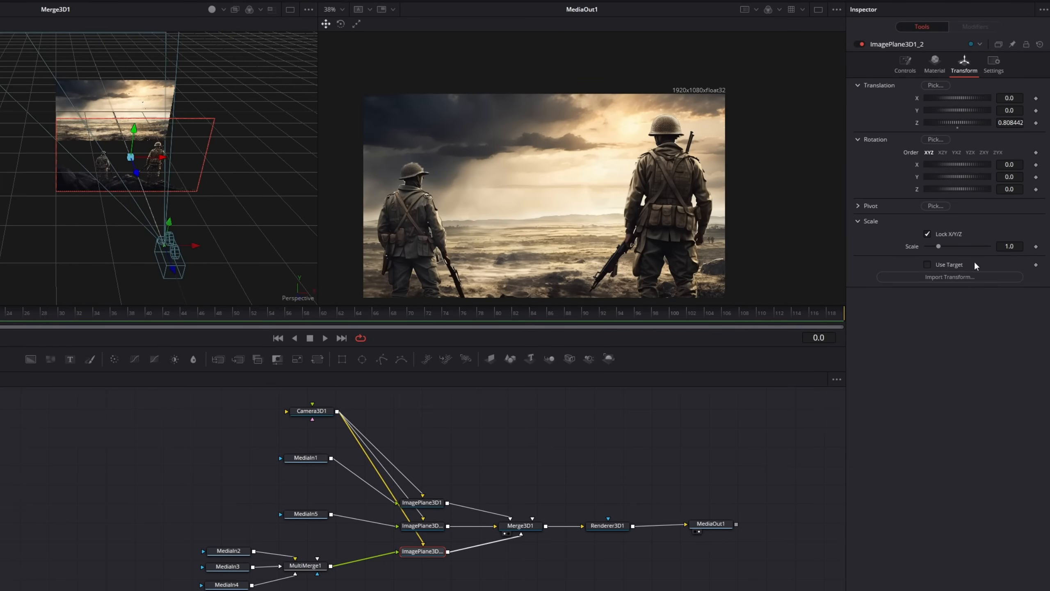
pyautogui.moveTo(939, 246); pyautogui.dragTo(933, 246)
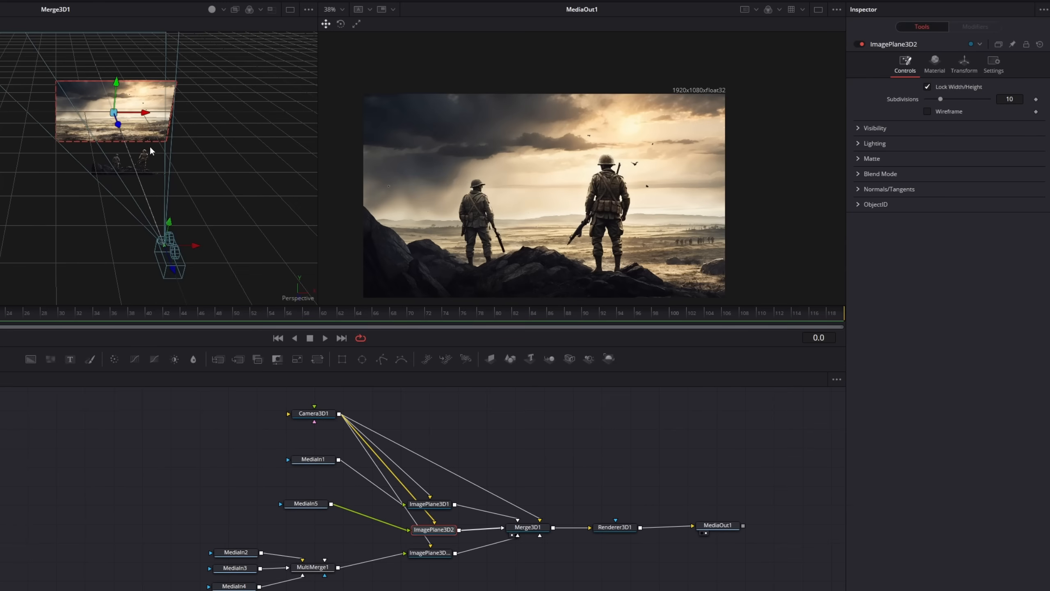
# Scale the birds plane (ImagePlane3D2) to 0.569 and shift it slightly right and up.
pyautogui.moveTo(119, 125); pyautogui.dragTo(123, 131)
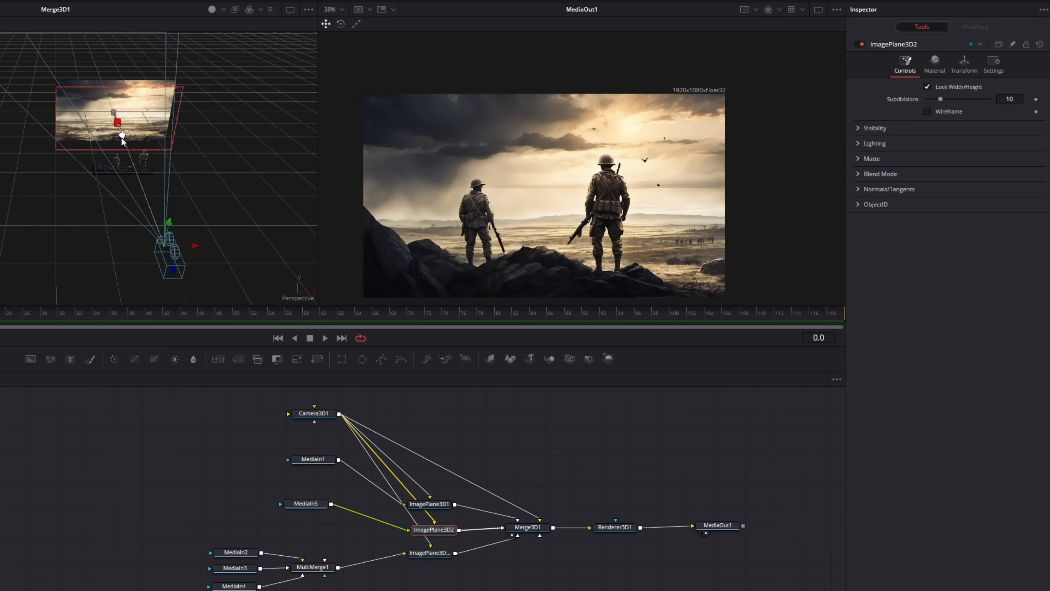
pyautogui.click(967, 62)
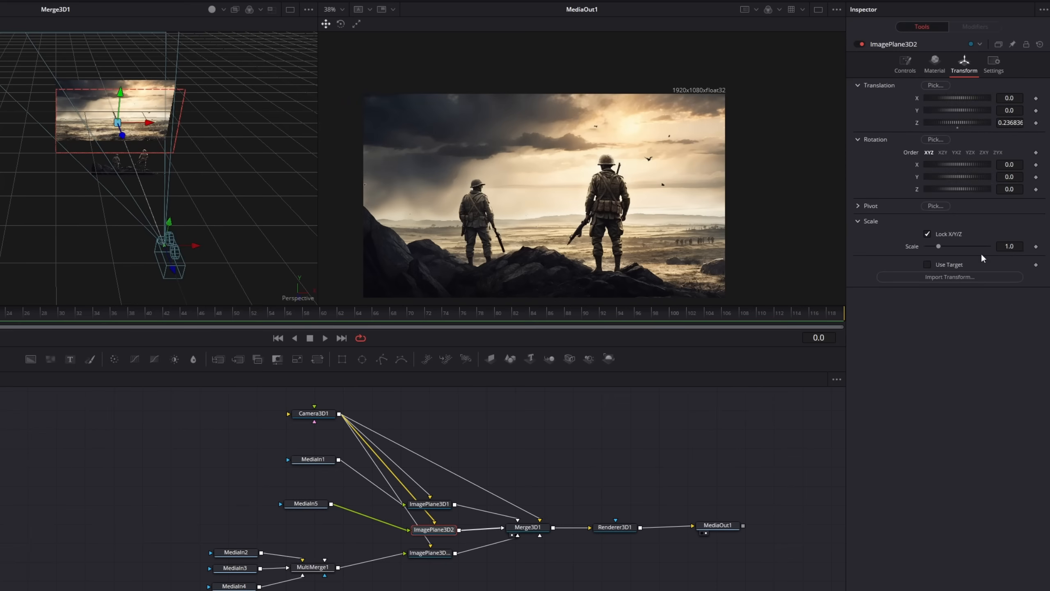
pyautogui.moveTo(1014, 248); pyautogui.dragTo(934, 247)
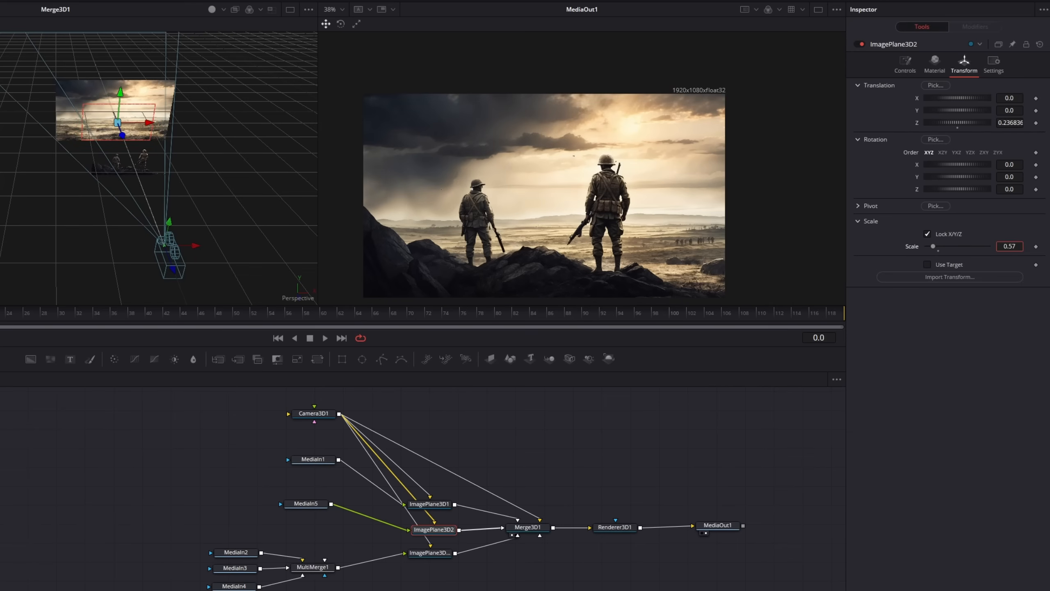
pyautogui.write('0.569')
pyautogui.click(629, 245)
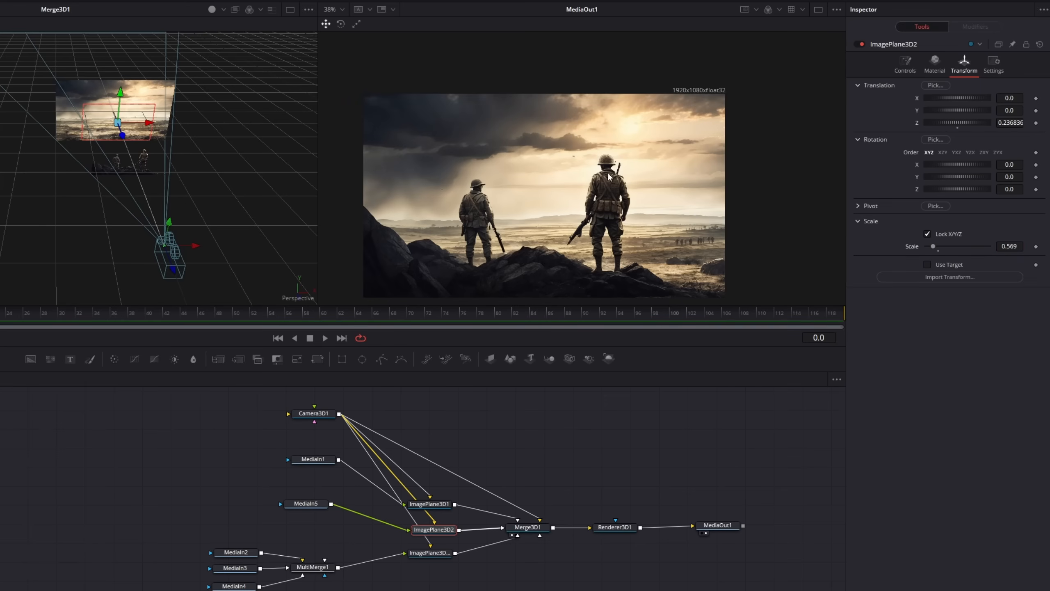
pyautogui.moveTo(152, 123)
pyautogui.mouseDown()
pyautogui.moveTo(168, 123)
pyautogui.moveTo(141, 91)
pyautogui.mouseUp()
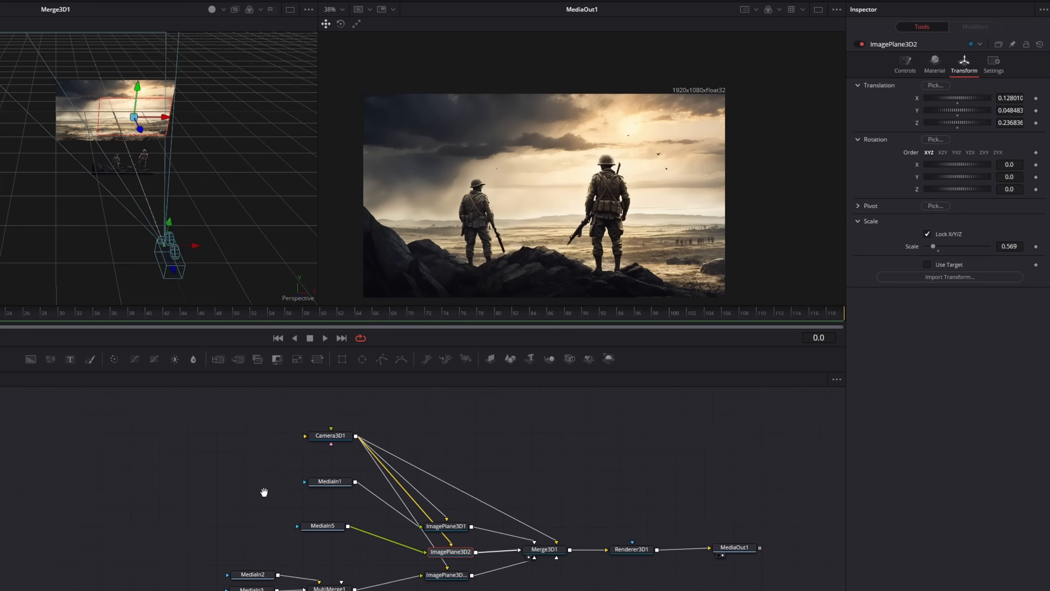
# Keyframe Camera3D1's X/Y/Z translation and X rotation at frame 0.
pyautogui.click(340, 458)
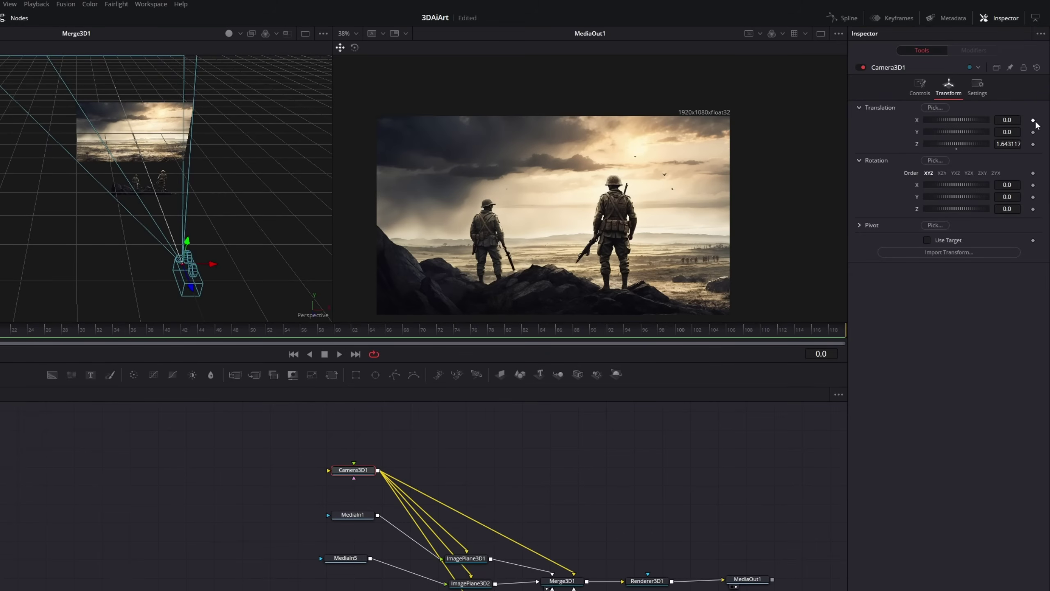
pyautogui.click(1033, 121)
pyautogui.click(1033, 132)
pyautogui.click(1034, 144)
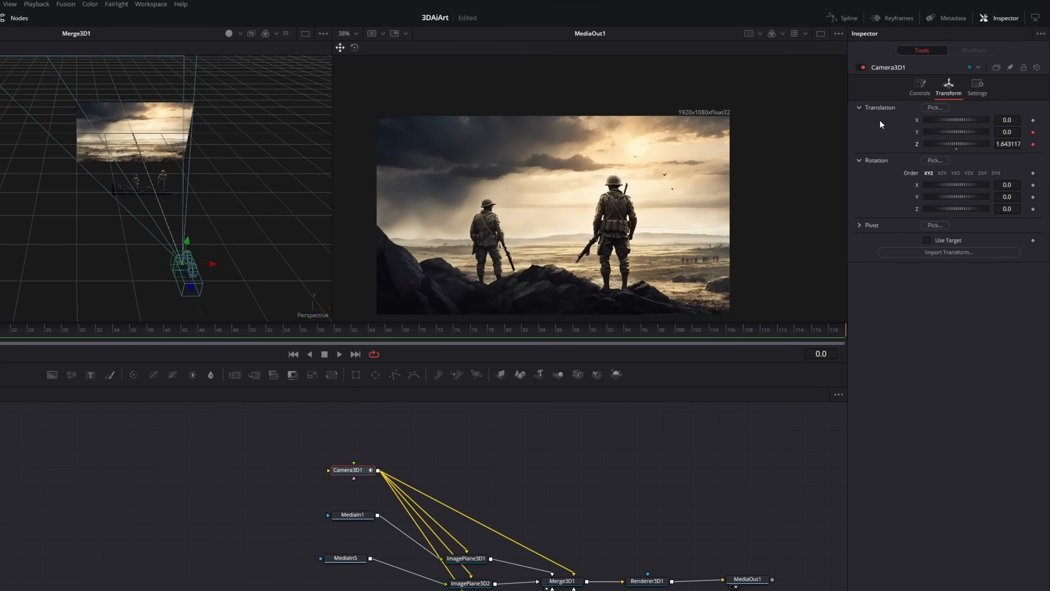
pyautogui.click(1033, 184)
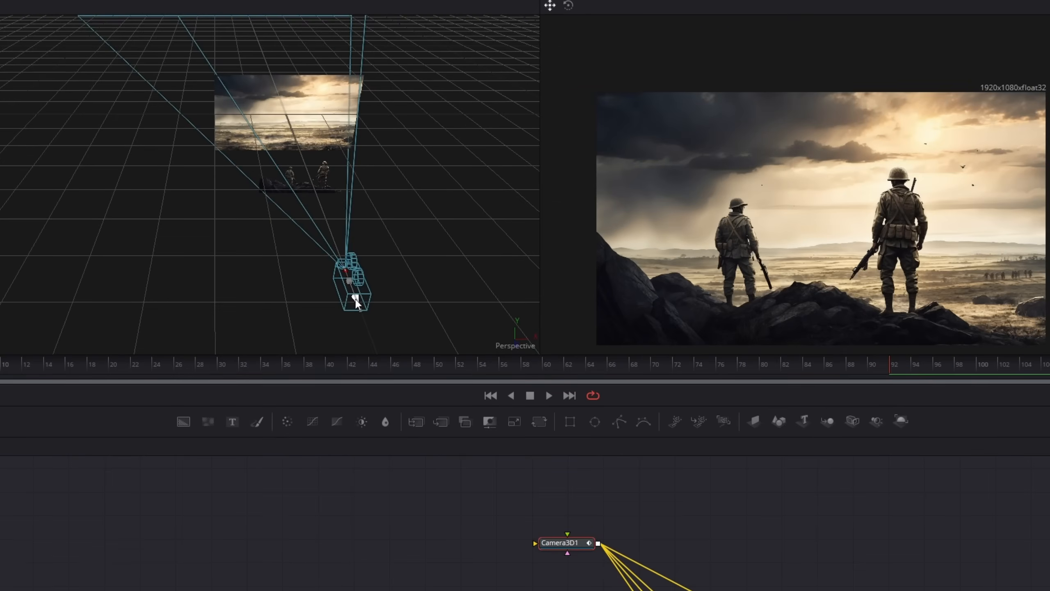
# At frame 92, push the camera forward in Z and tilt it slightly around X.
pyautogui.moveTo(347, 284); pyautogui.dragTo(330, 258)
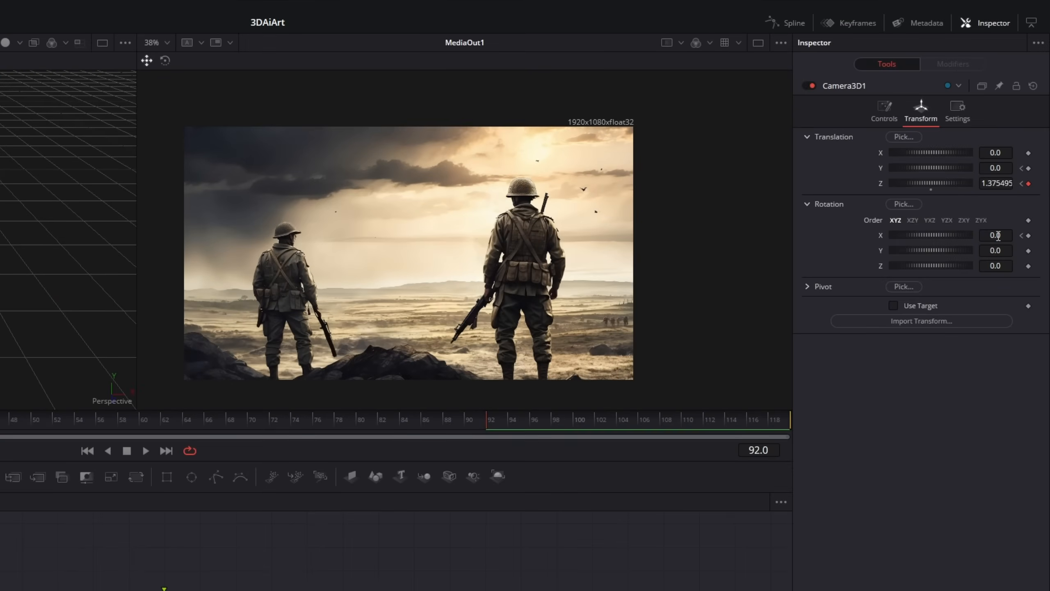
pyautogui.moveTo(998, 236); pyautogui.dragTo(992, 235)
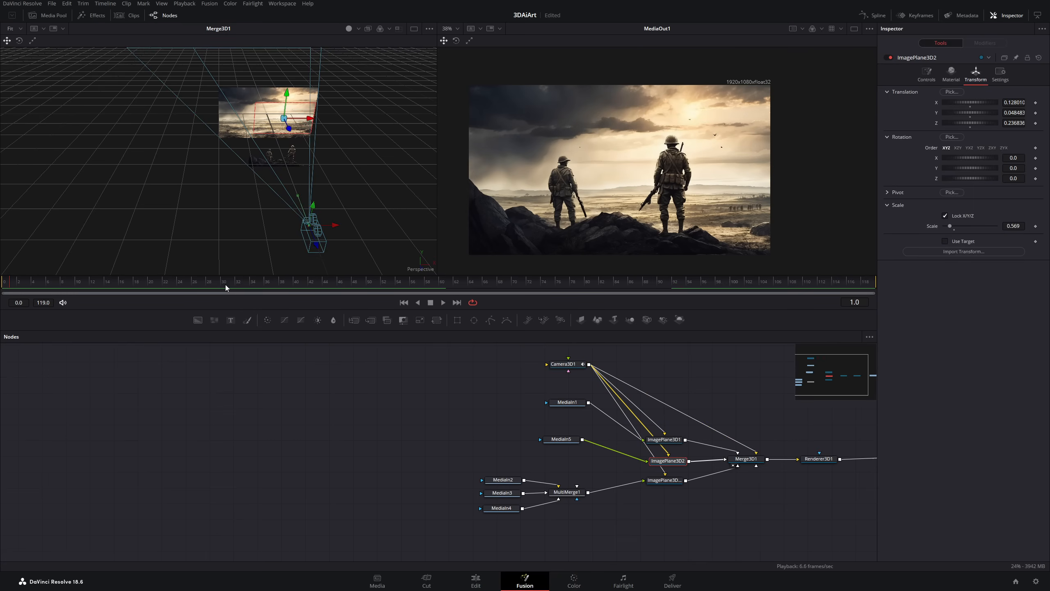
# Keyframe the birds plane's X translation at frame 0 and scrub to a later frame.
pyautogui.click(15, 281)
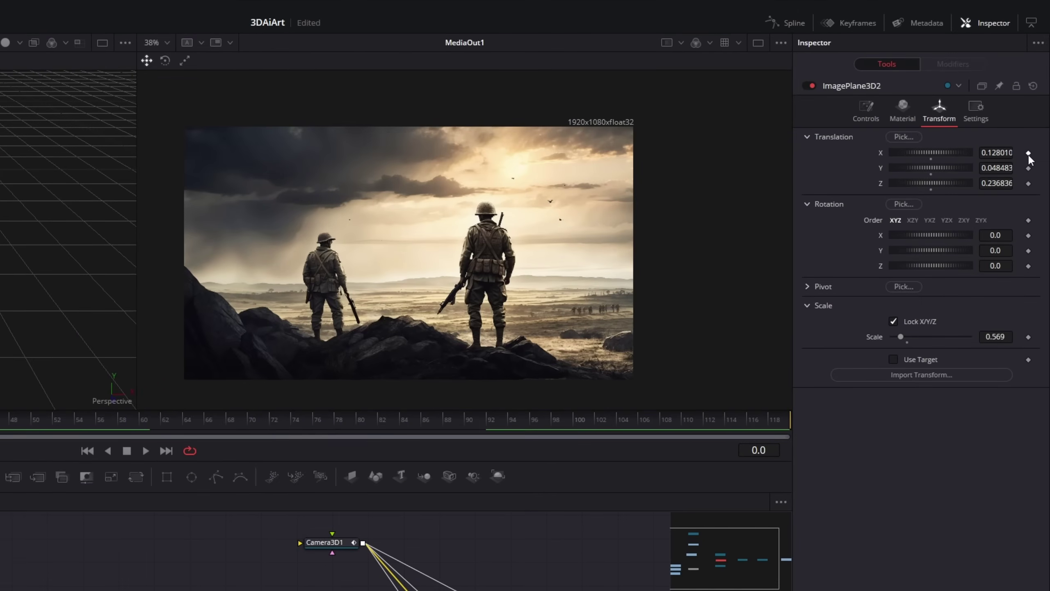
pyautogui.click(1027, 152)
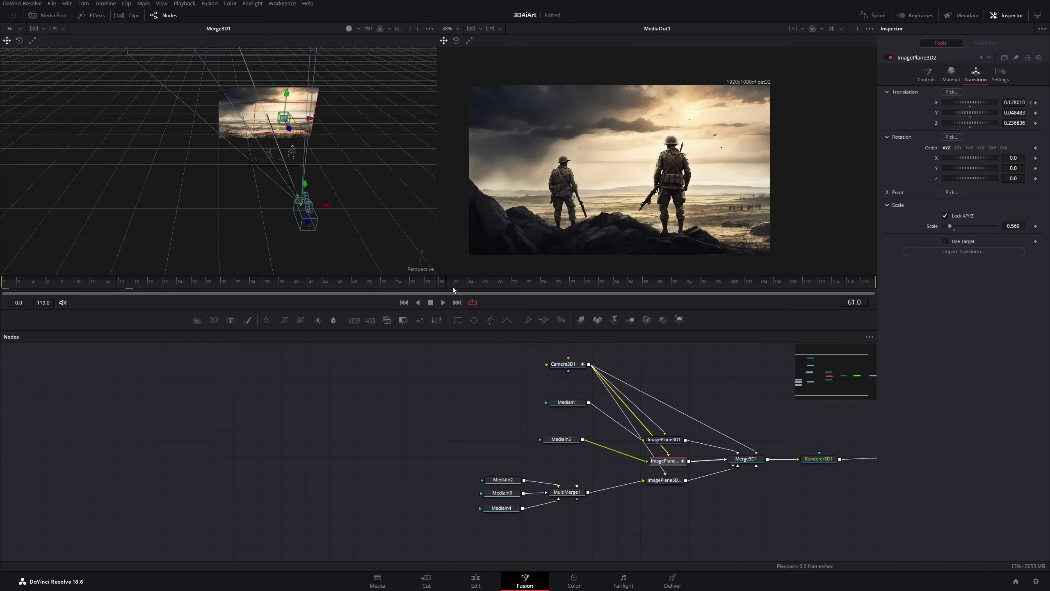
pyautogui.moveTo(453, 280)
pyautogui.mouseDown()
pyautogui.moveTo(747, 281)
pyautogui.moveTo(691, 290)
pyautogui.mouseUp()
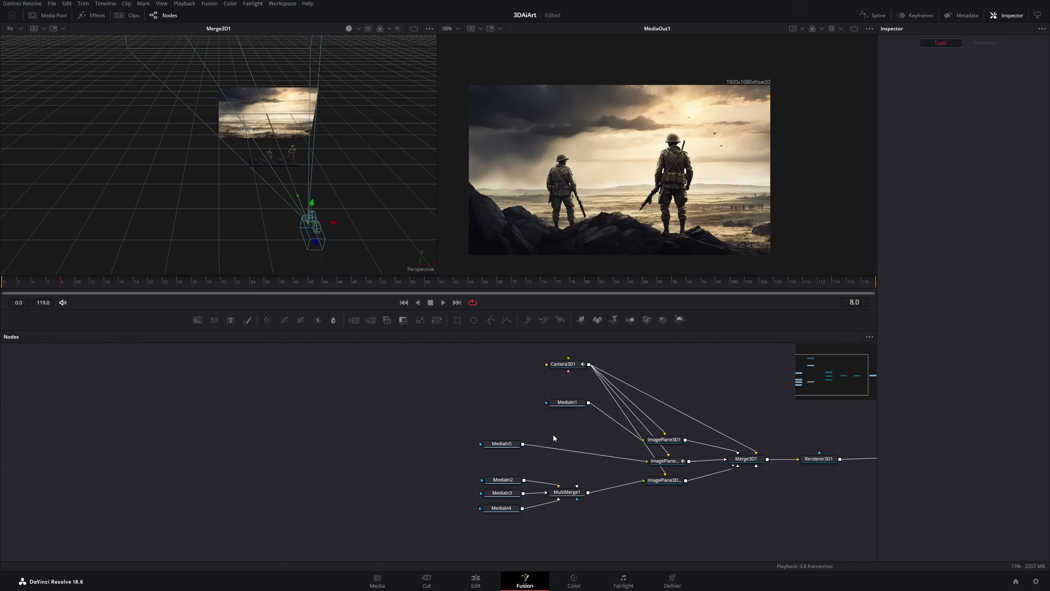
# Add a Camera Shake node onto the MediaIn5→ImagePlane3D2 link.
pyautogui.hotkey('shift', 'space')
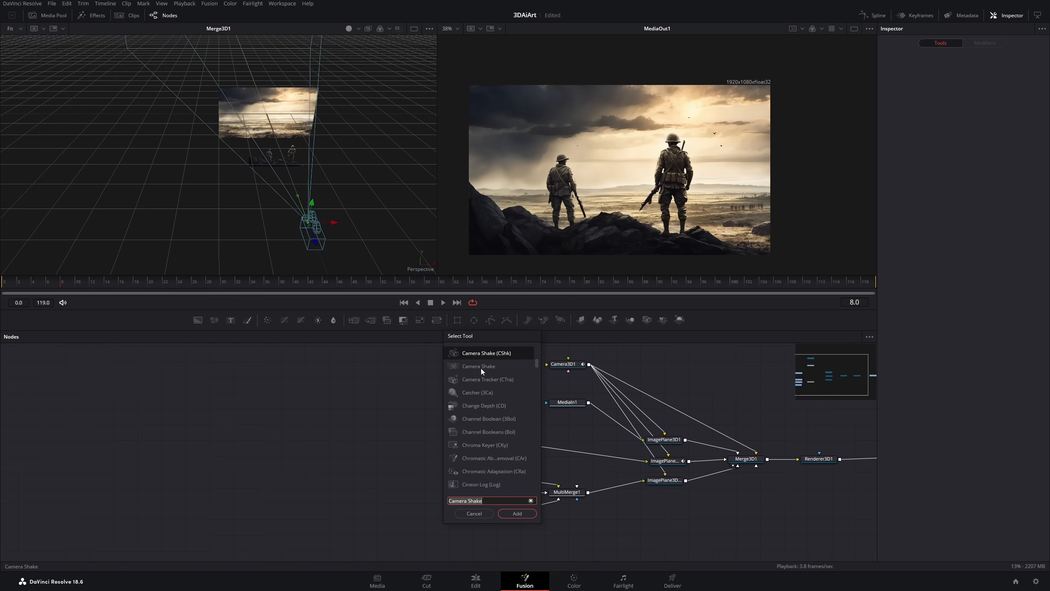
pyautogui.click(518, 512)
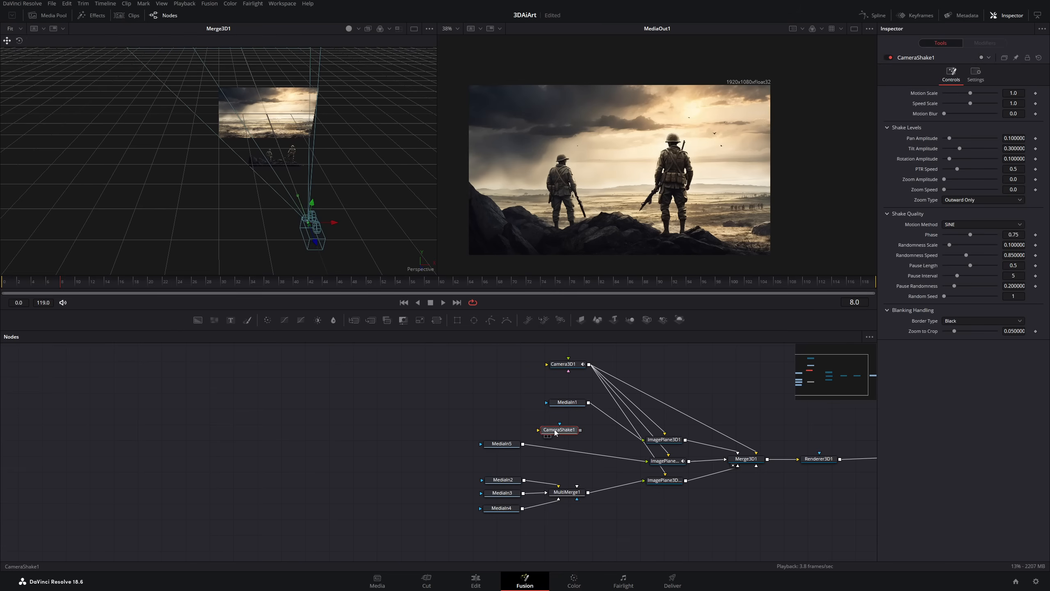
pyautogui.moveTo(557, 433); pyautogui.dragTo(565, 446)
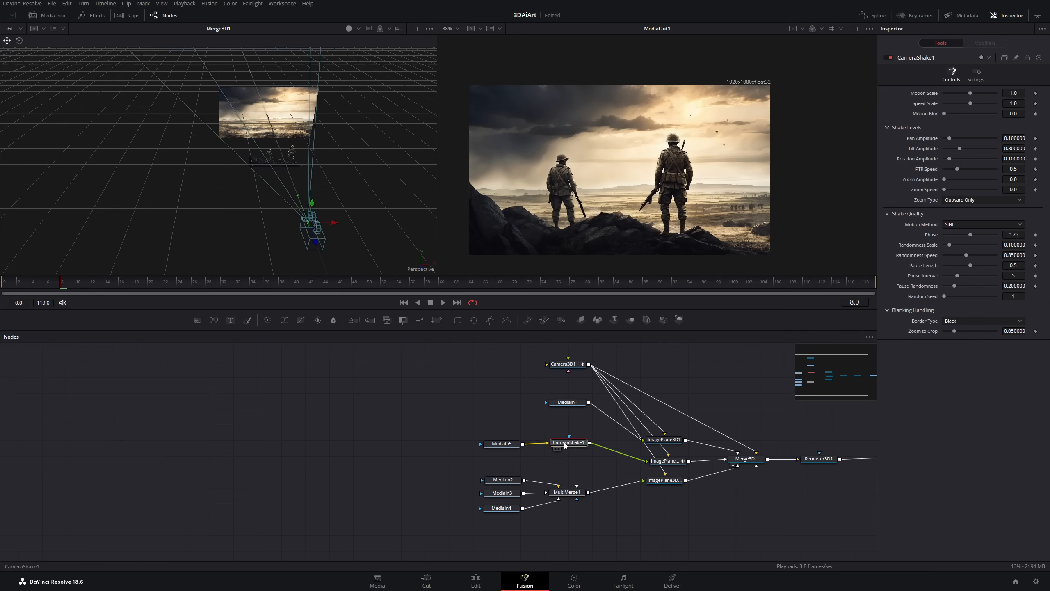